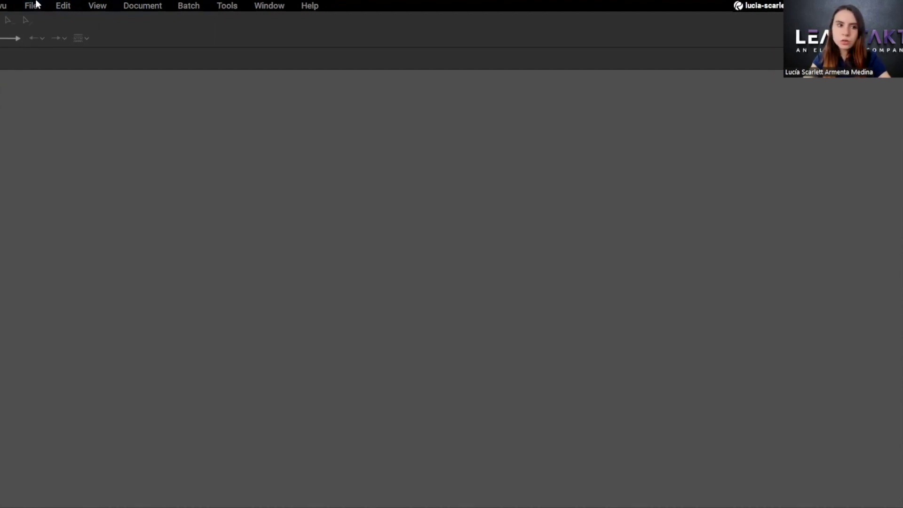
Open the recently used file Interior ARCH Design Development.pdf
click(32, 6)
mouse_move(66, 13)
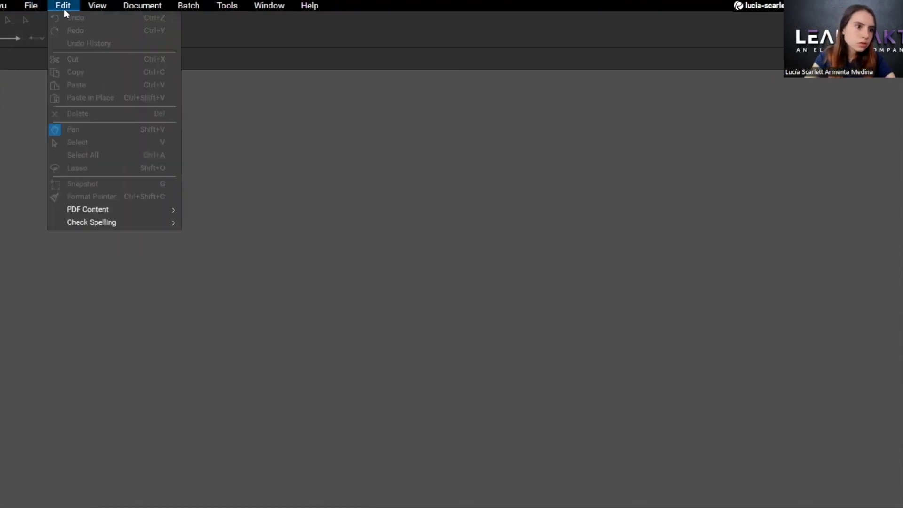
mouse_move(31, 7)
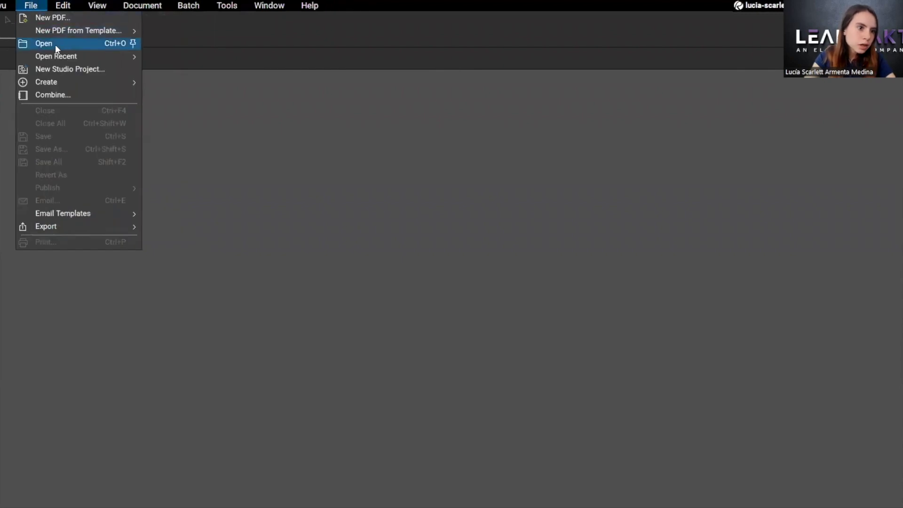
mouse_move(58, 55)
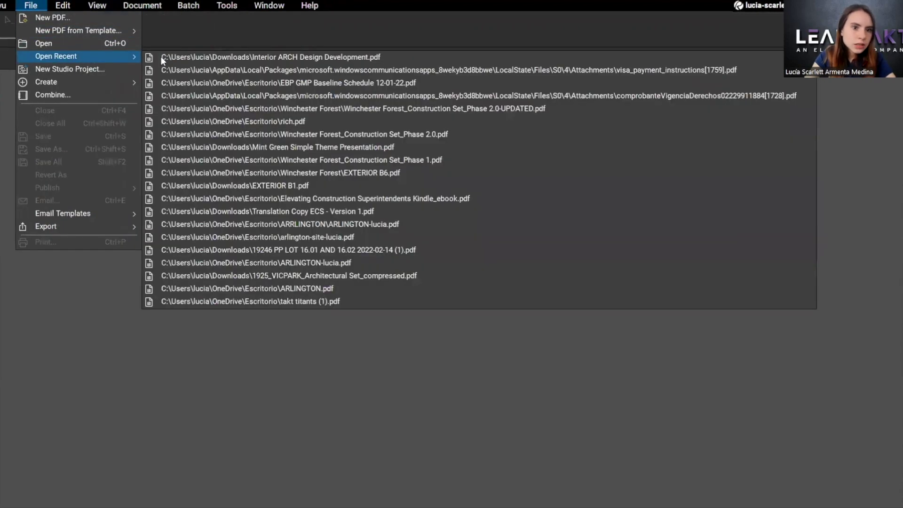
click(196, 58)
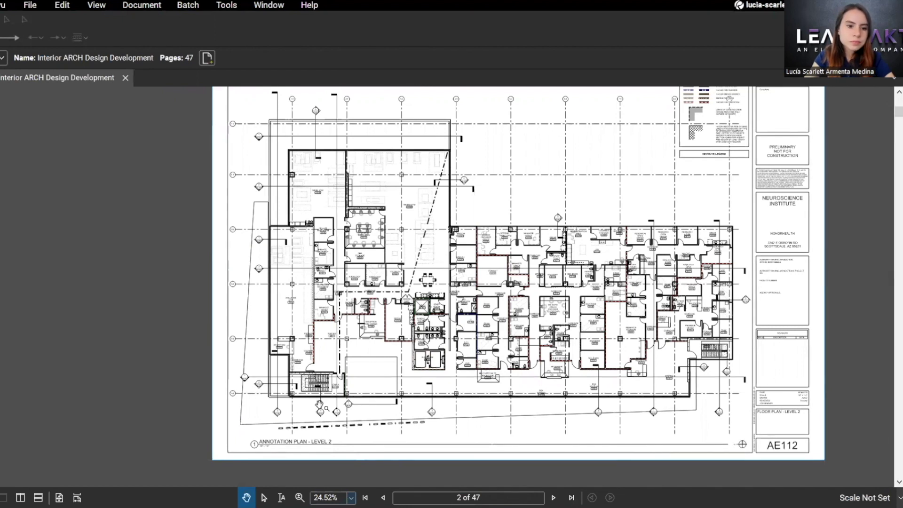
Examine the scale noted beneath the Annotation Plan - Level 2 title on page 2
scroll(320, 399, down, 1)
scroll(352, 376, down, 1)
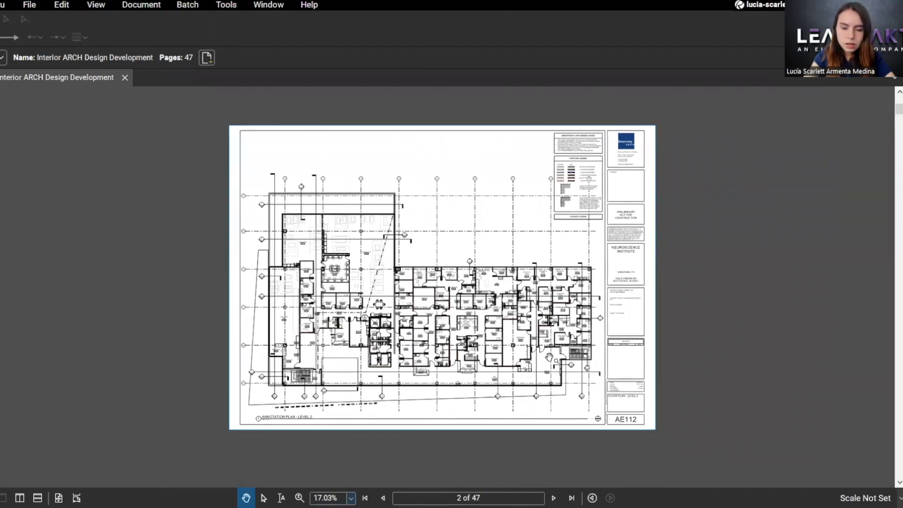
scroll(636, 379, up, 1)
scroll(187, 439, up, 1)
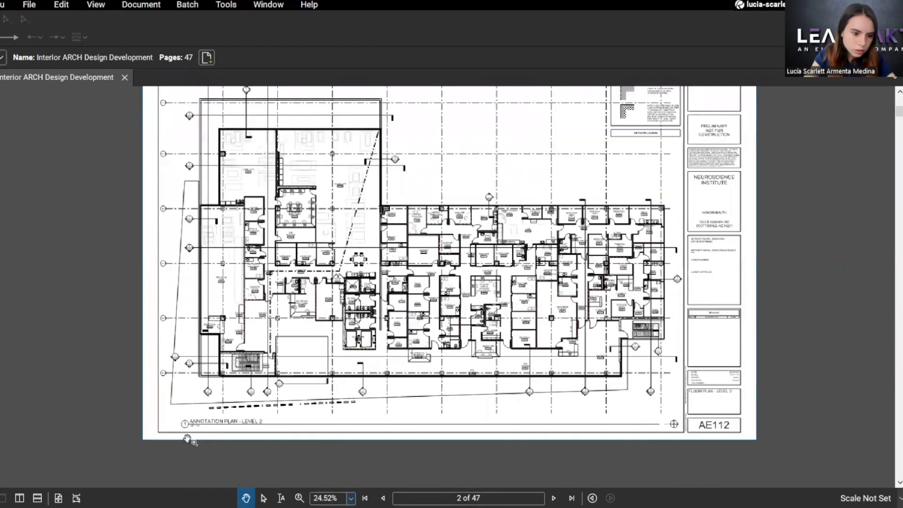
scroll(201, 429, up, 10)
scroll(218, 369, up, 3)
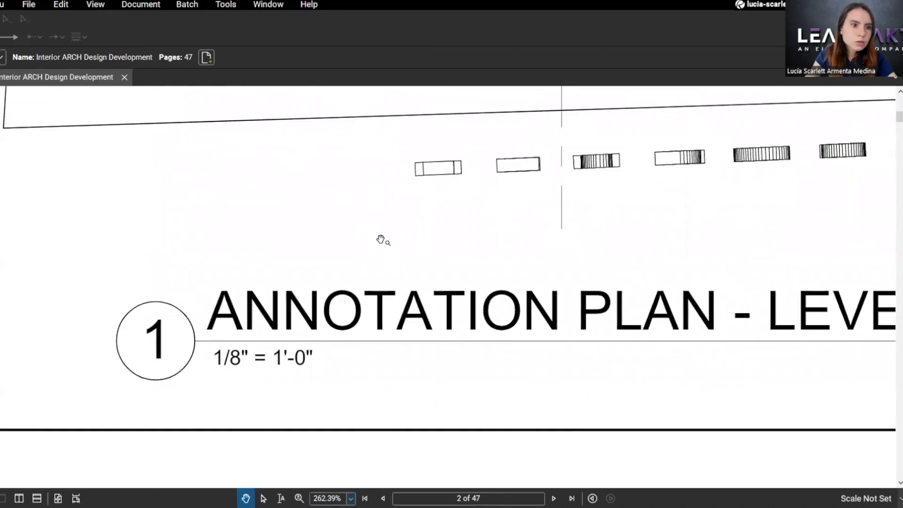
scroll(382, 237, down, 1)
Define a custom measurement scale for page 2 of 1/8 in = 1, using ft' in" as the real-world unit
click(223, 5)
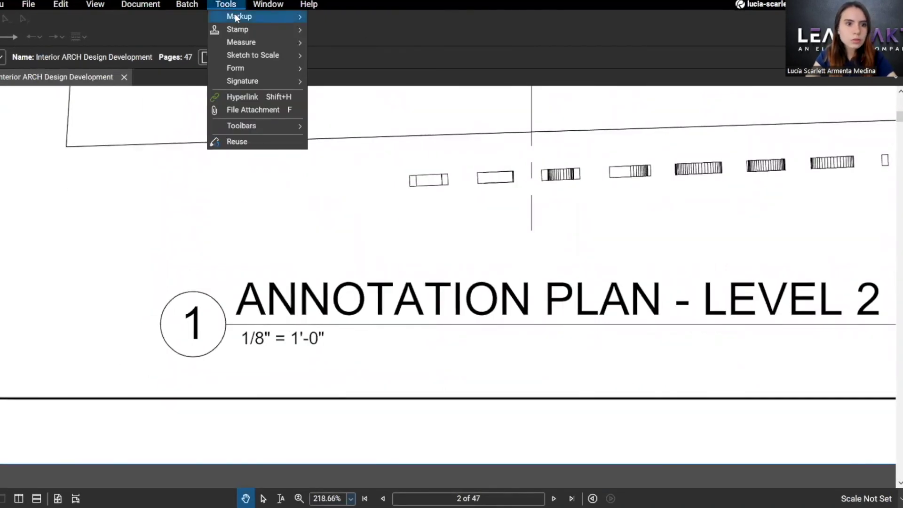
mouse_move(250, 43)
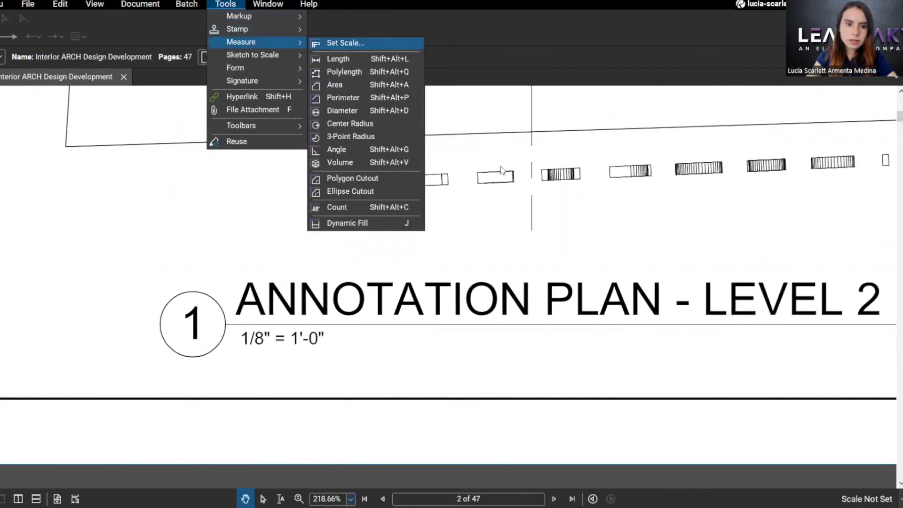
click(331, 44)
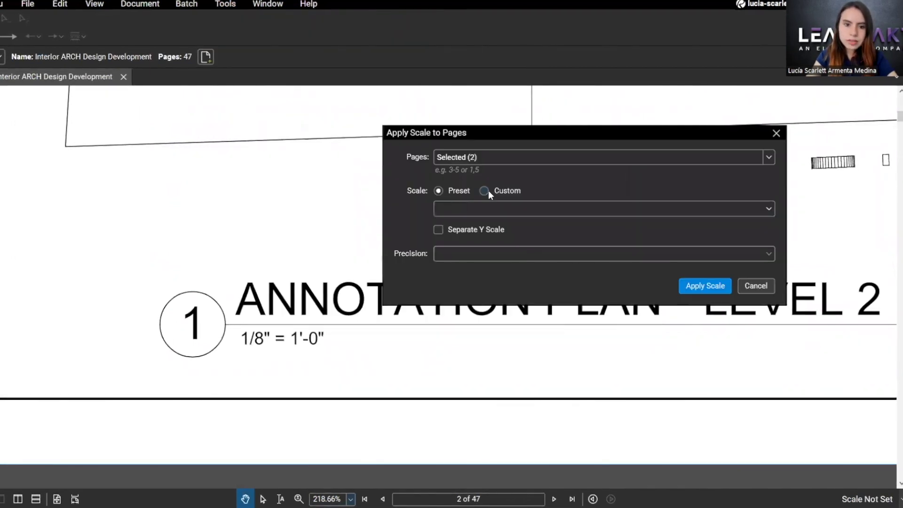
click(483, 191)
click(476, 207)
text(1/8)
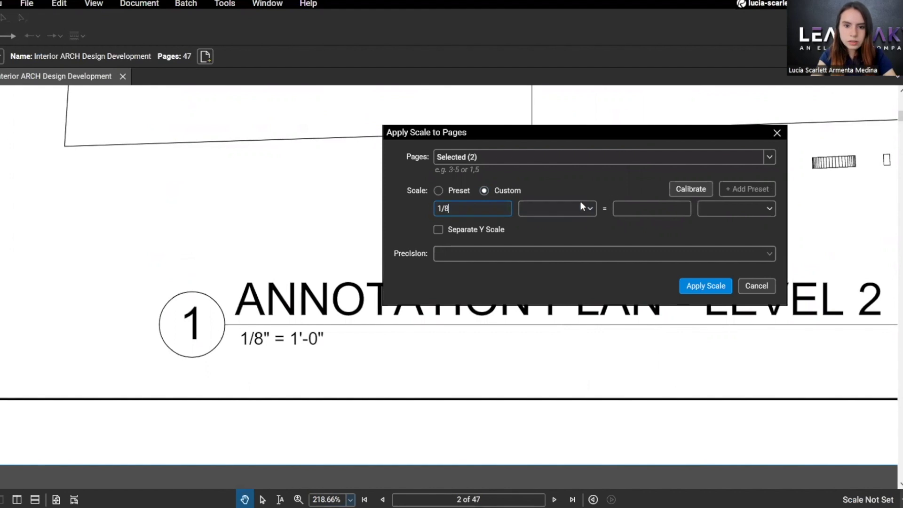
click(577, 206)
click(575, 223)
click(652, 207)
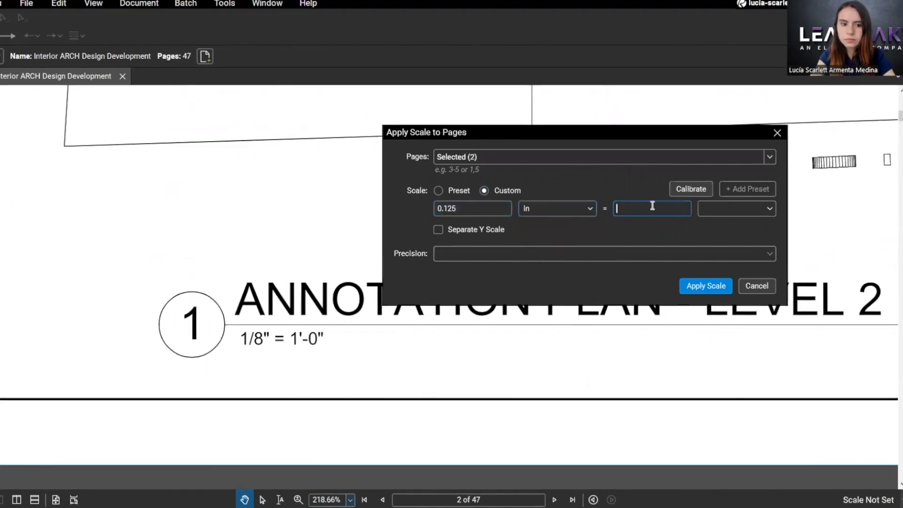
text(1)
click(729, 205)
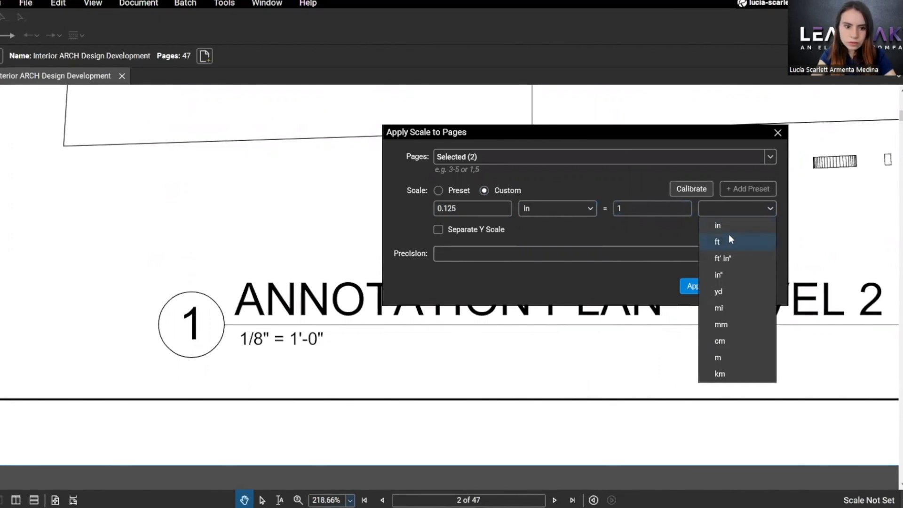
click(723, 258)
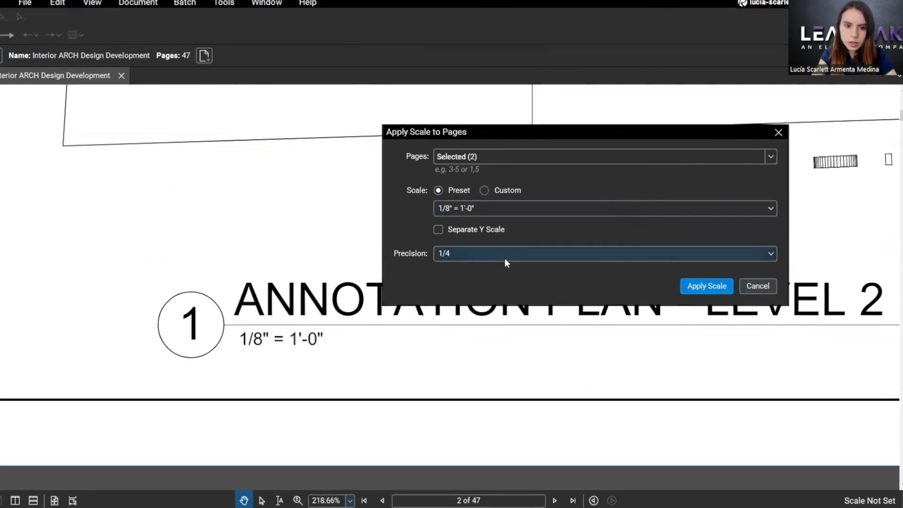
Set the scale precision to 1 and apply the custom scale to page 2
click(527, 252)
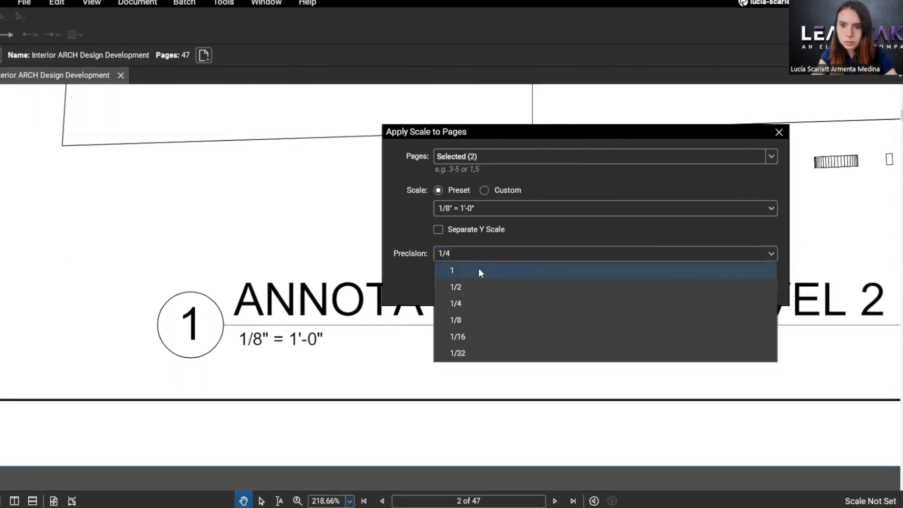
click(478, 272)
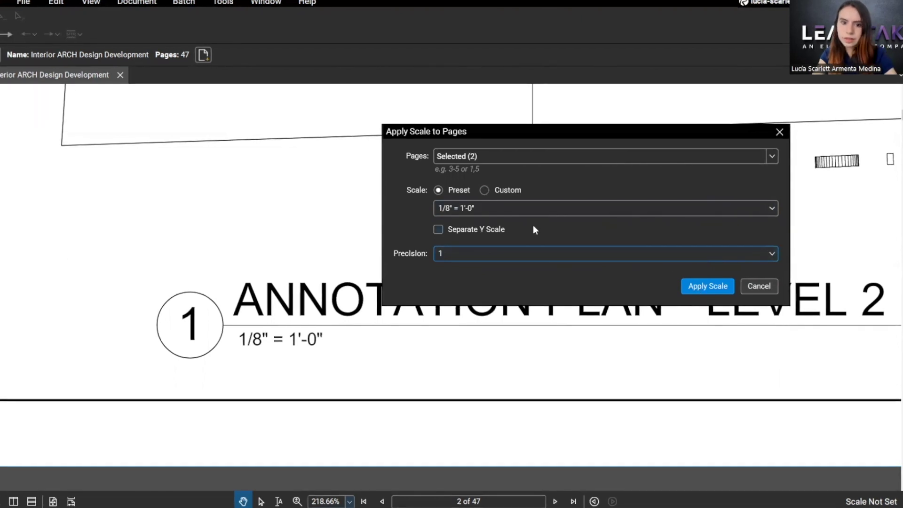
click(493, 189)
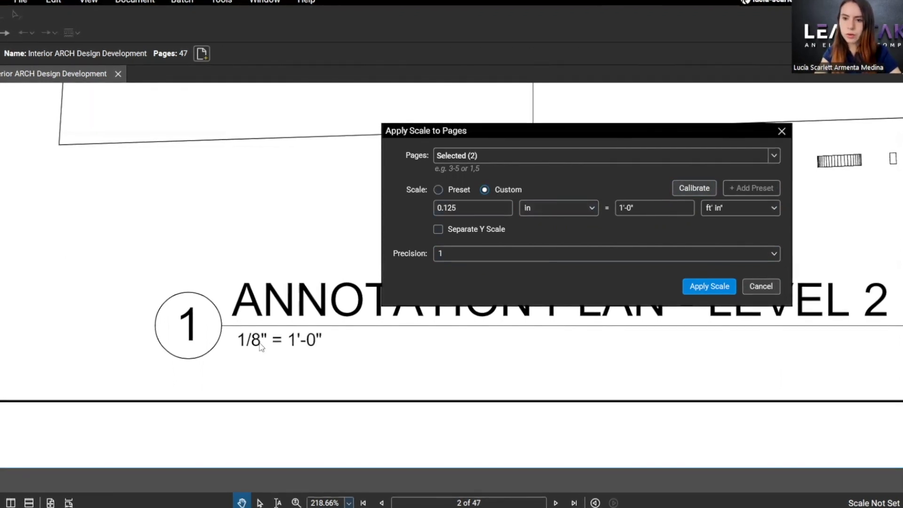
click(710, 286)
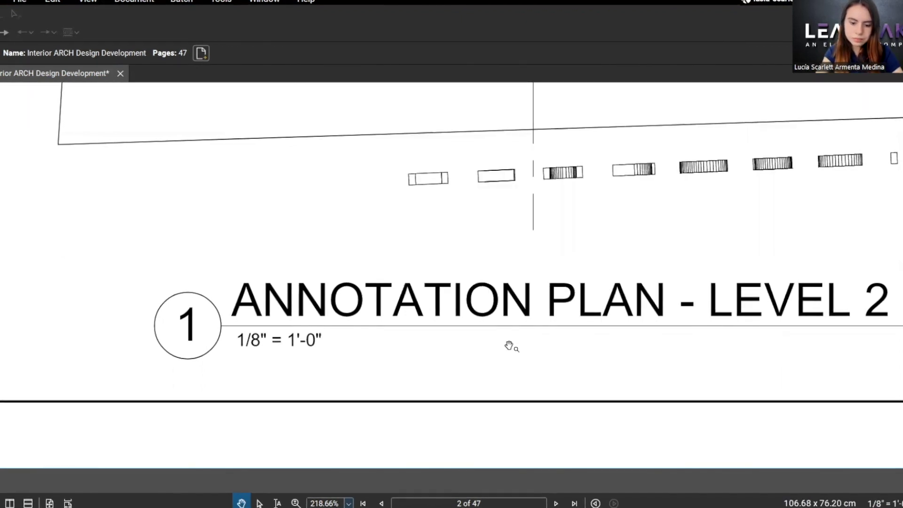
Review page 2's applied scale and precision in the measurement settings
scroll(509, 345, down, 1)
scroll(509, 346, down, 5)
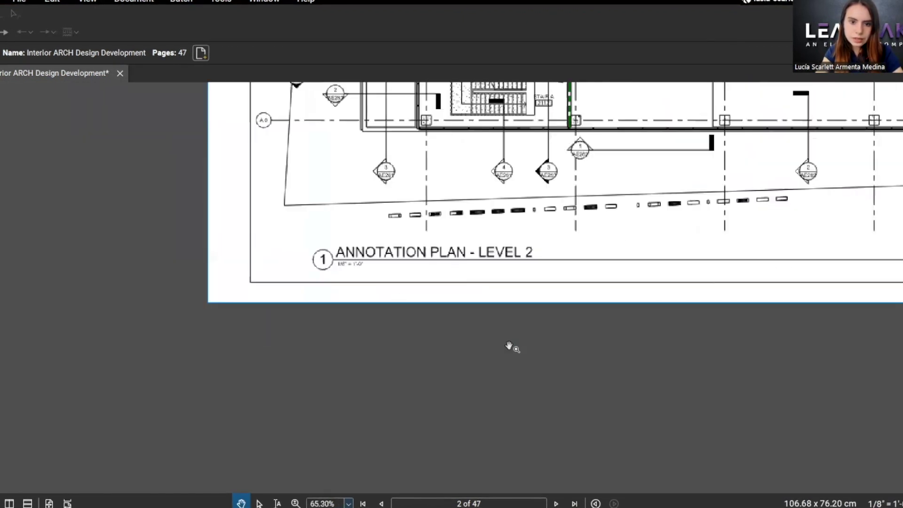
scroll(509, 345, down, 2)
scroll(769, 257, down, 1)
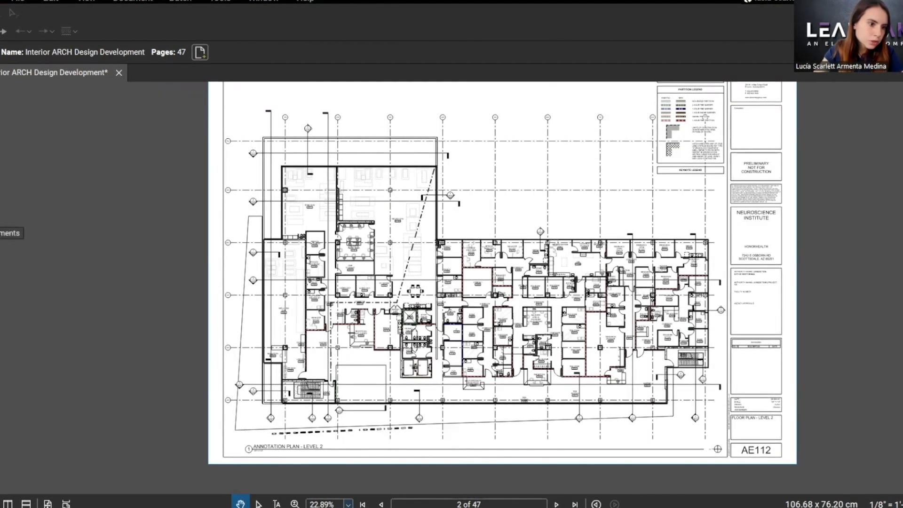
click(1, 232)
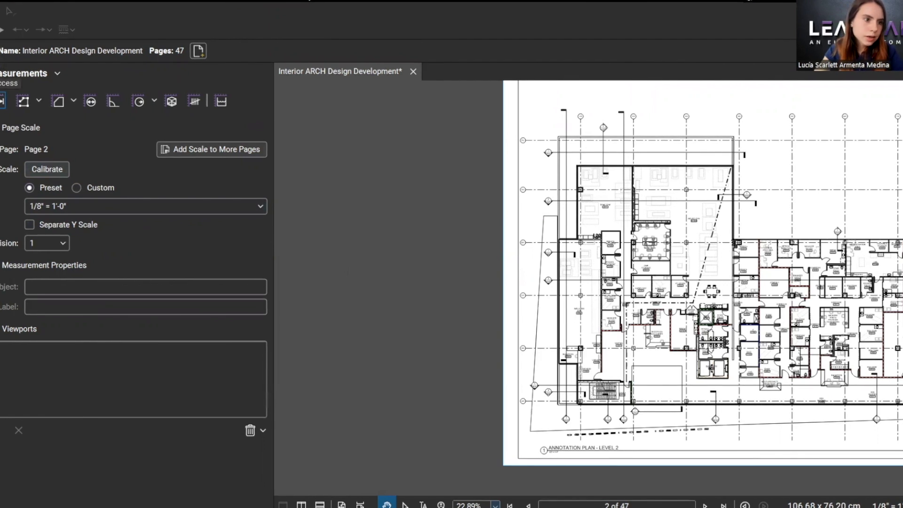
key(alt+u)
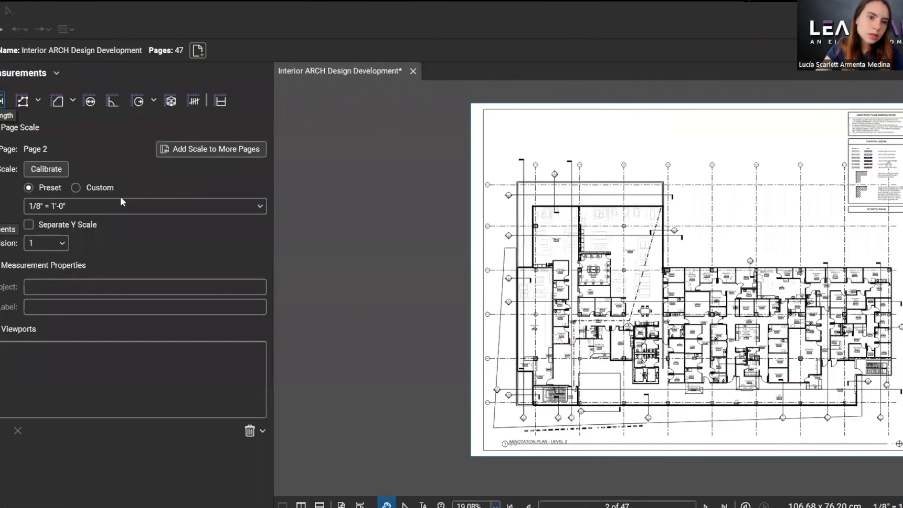
click(10, 229)
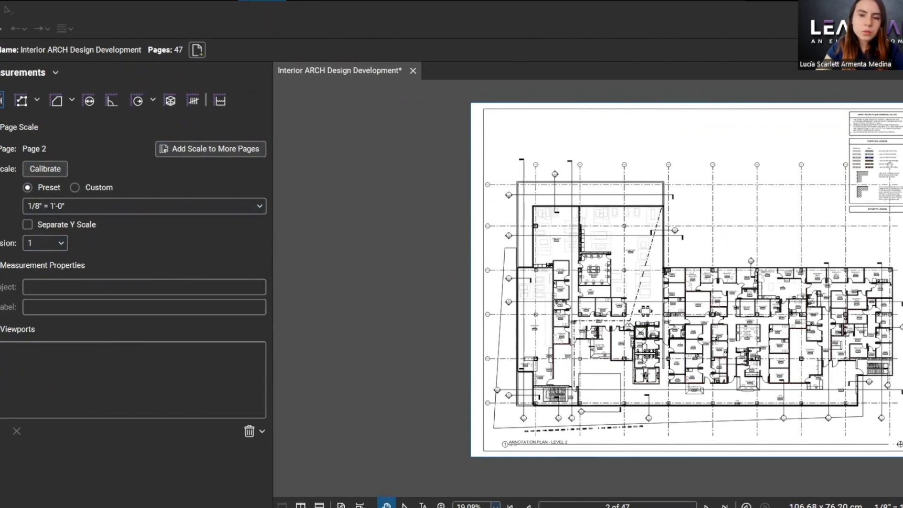
key(alt+u)
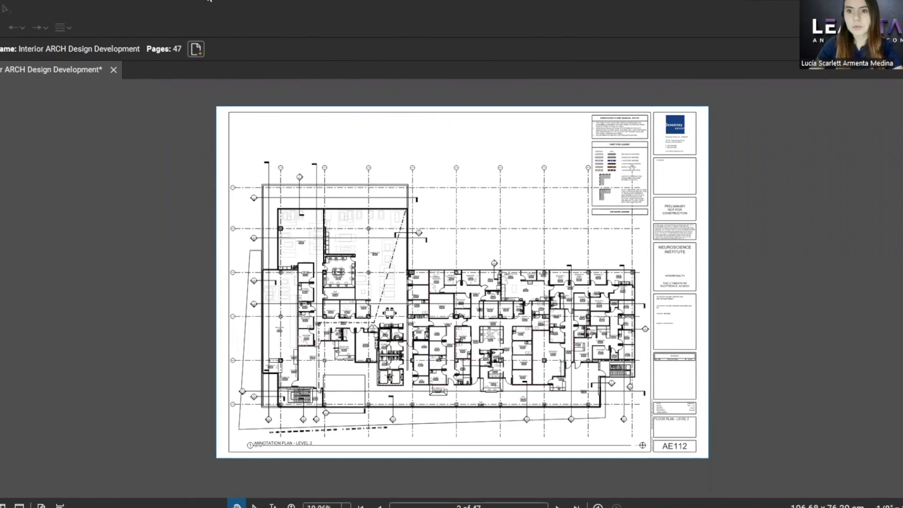
Start the Area measurement tool and set both its fill and line colours to dark green
click(216, 0)
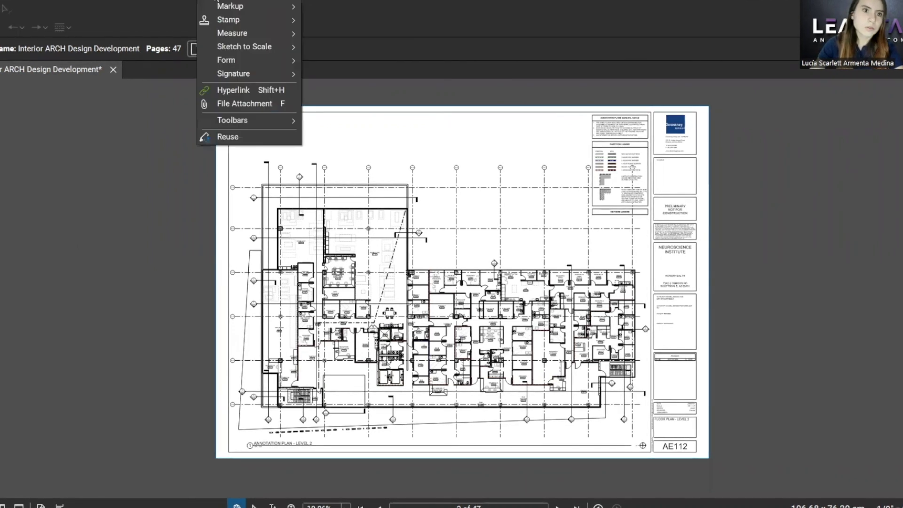
mouse_move(217, 7)
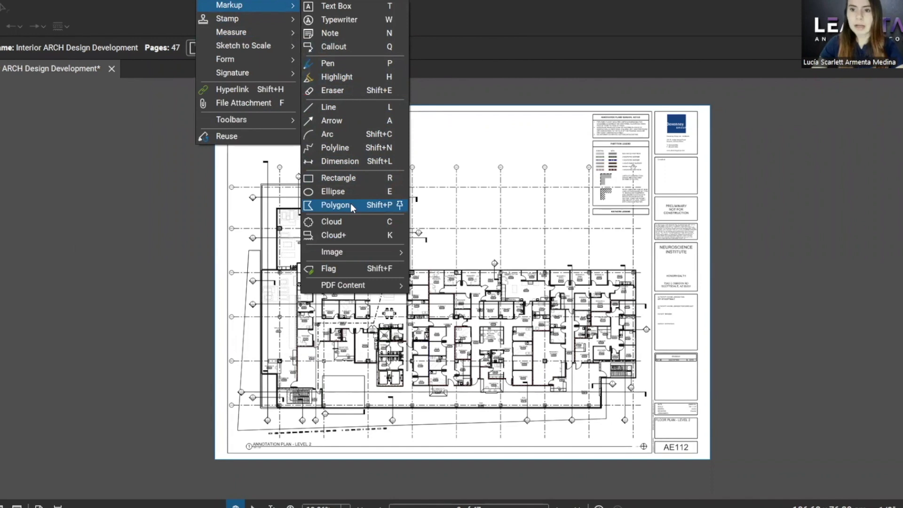
mouse_move(243, 35)
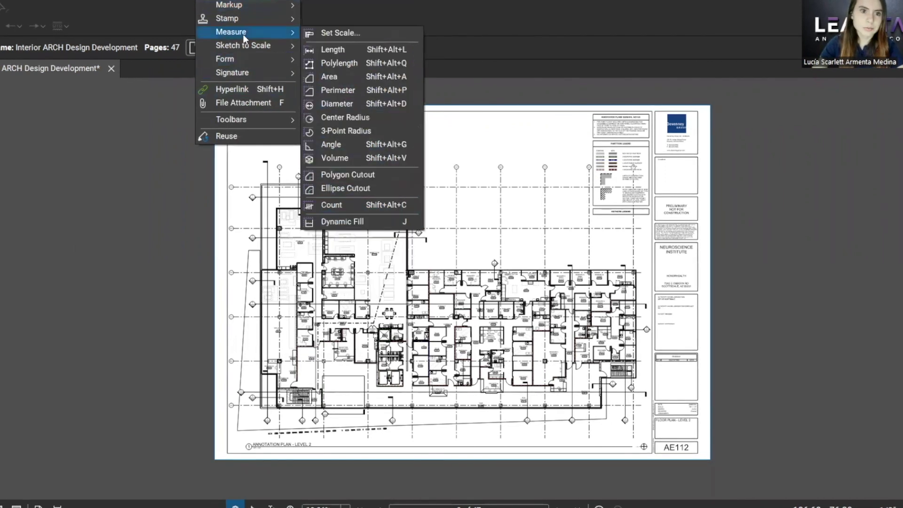
click(363, 78)
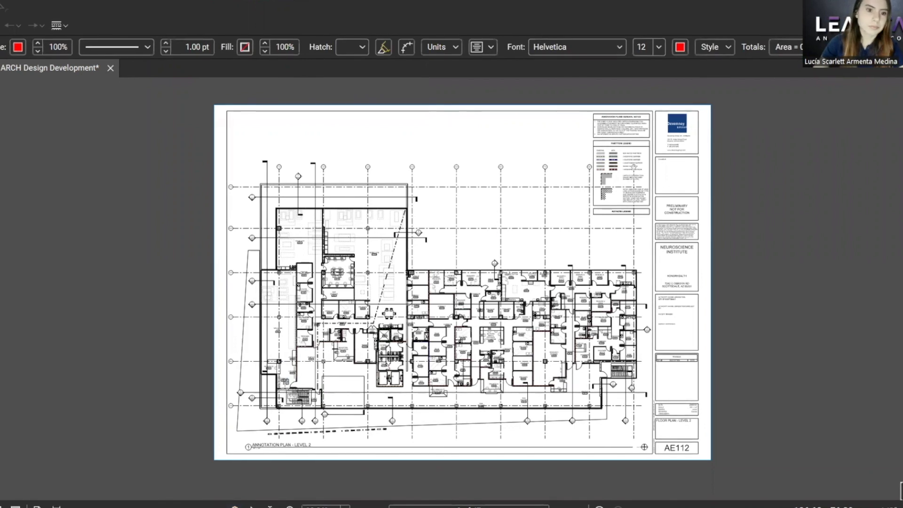
scroll(284, 311, up, 1)
scroll(334, 246, up, 1)
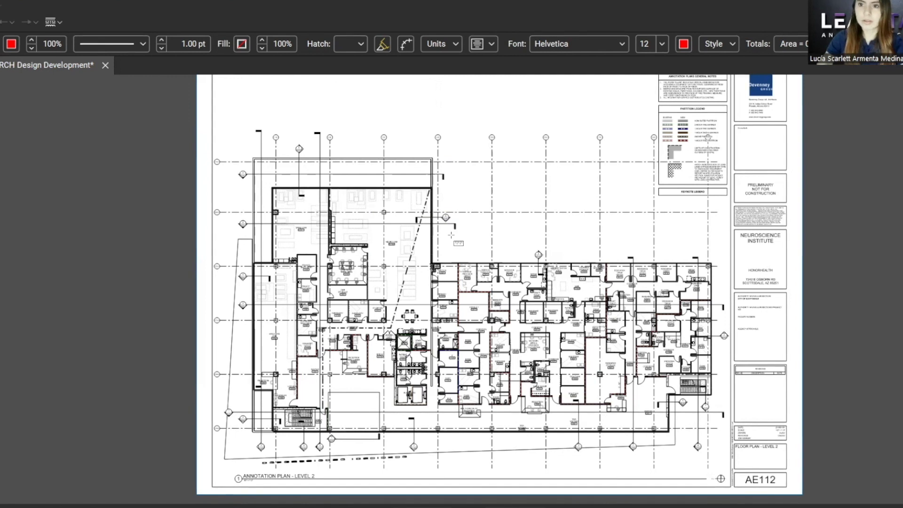
click(354, 44)
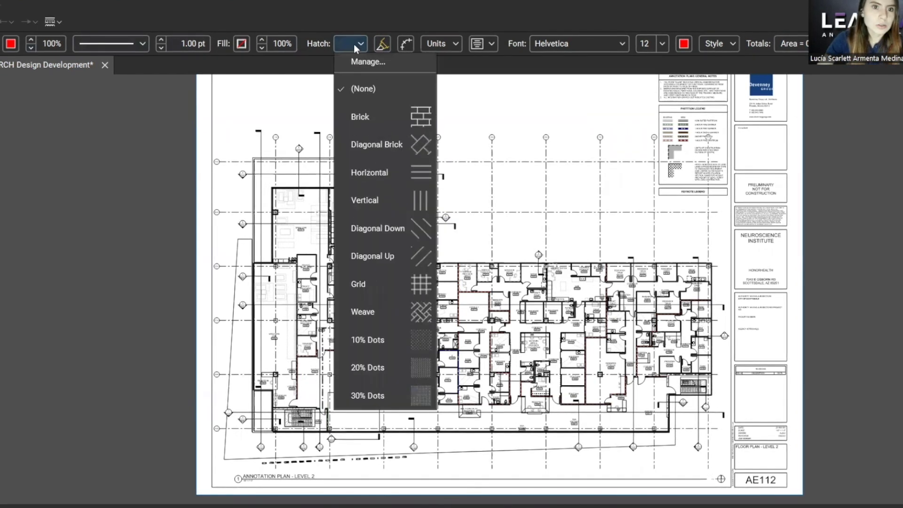
click(352, 44)
click(241, 44)
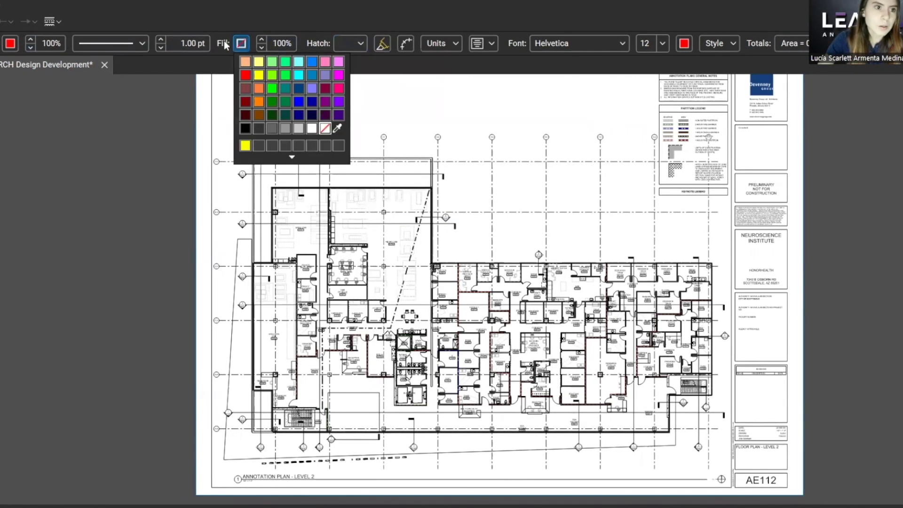
click(286, 103)
click(10, 43)
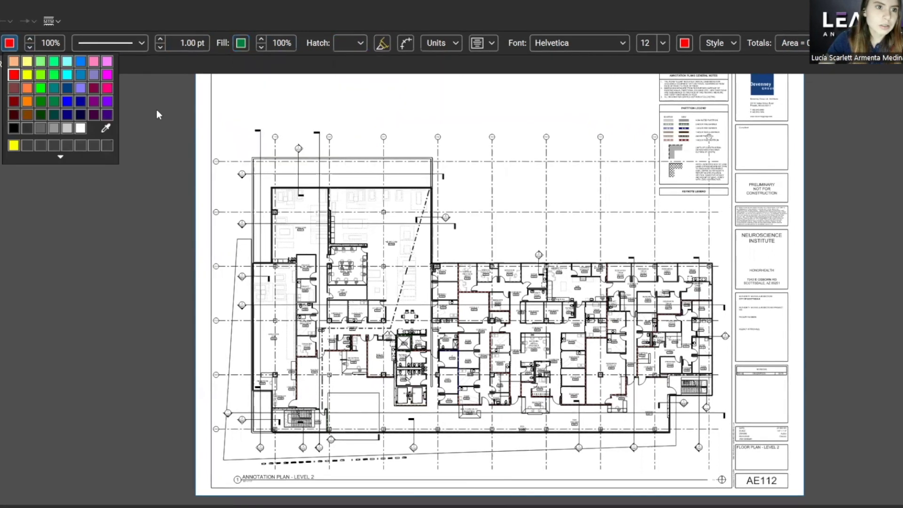
click(55, 100)
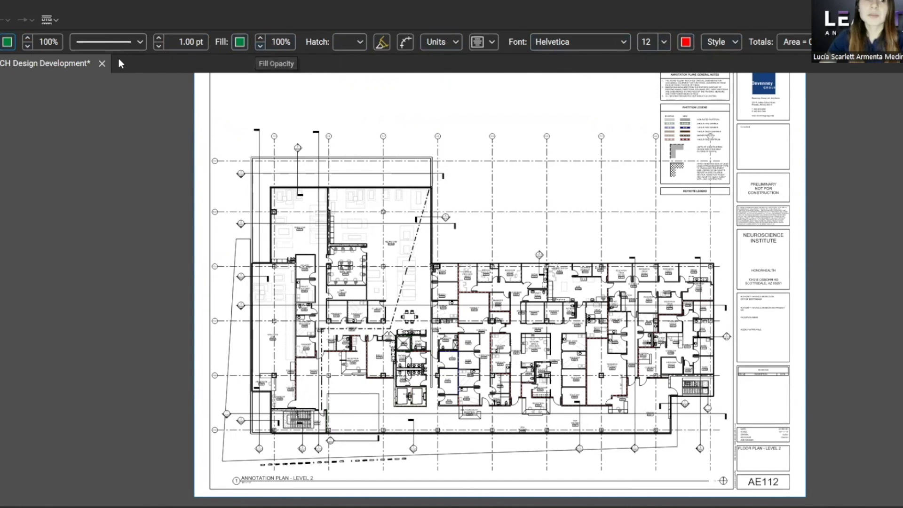
Set the area measurement unit to sf
click(439, 43)
click(500, 84)
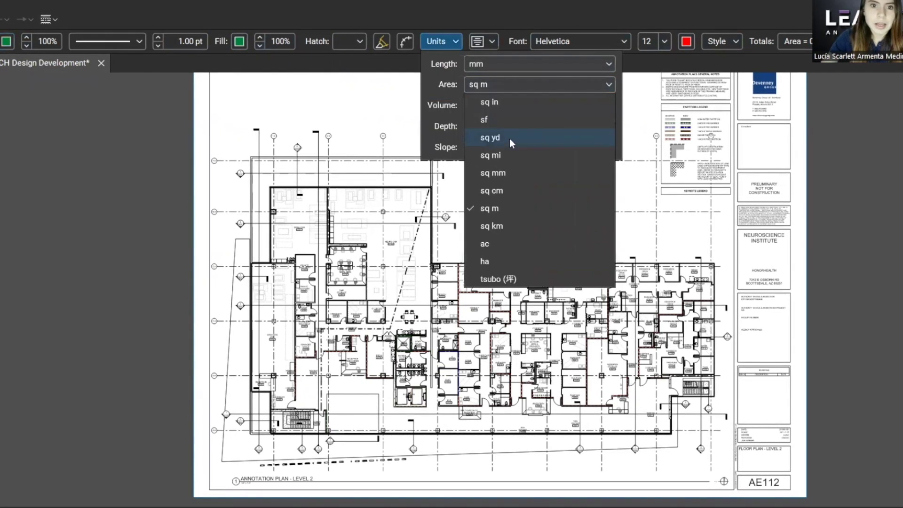
click(498, 119)
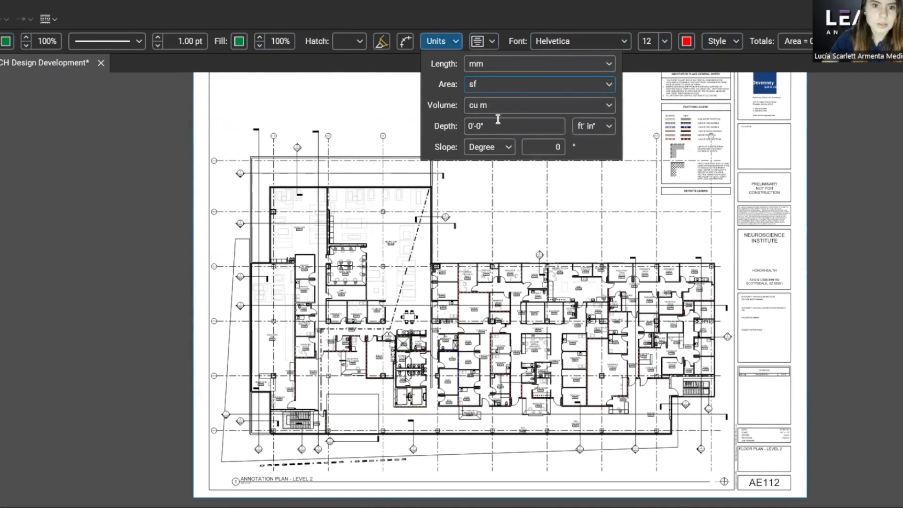
Set the font colour of the area measurement to black
click(449, 41)
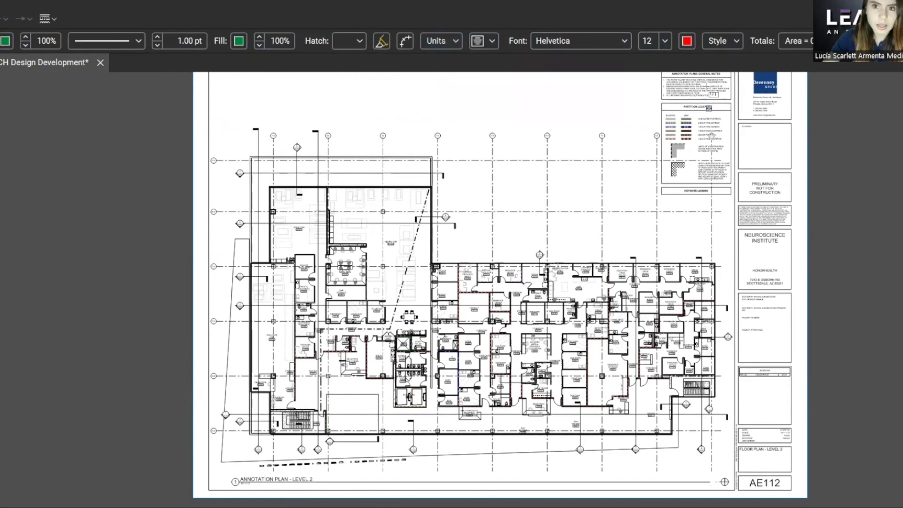
click(686, 41)
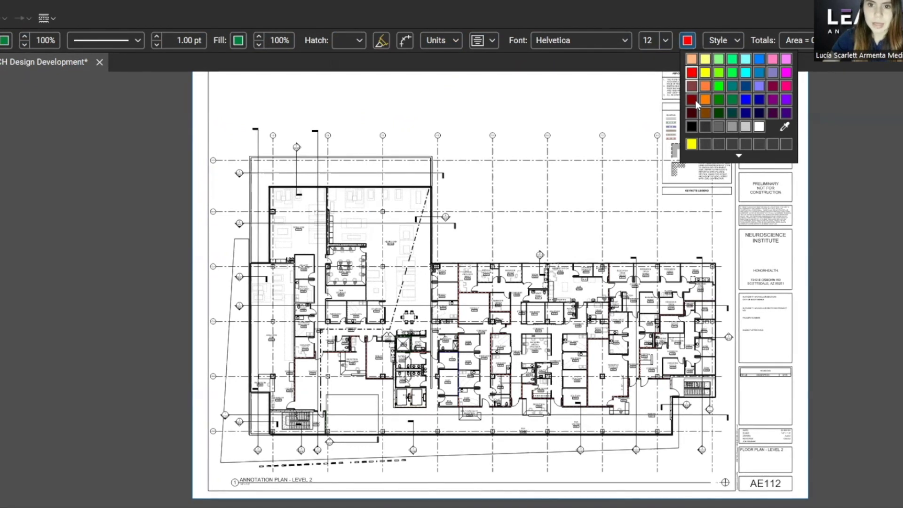
click(691, 126)
Trace an area measurement around the outer walls of the floor plan's west wing, including the Spine Gym, Neuro Gym and stairwell
scroll(271, 198, up, 3)
scroll(273, 179, up, 3)
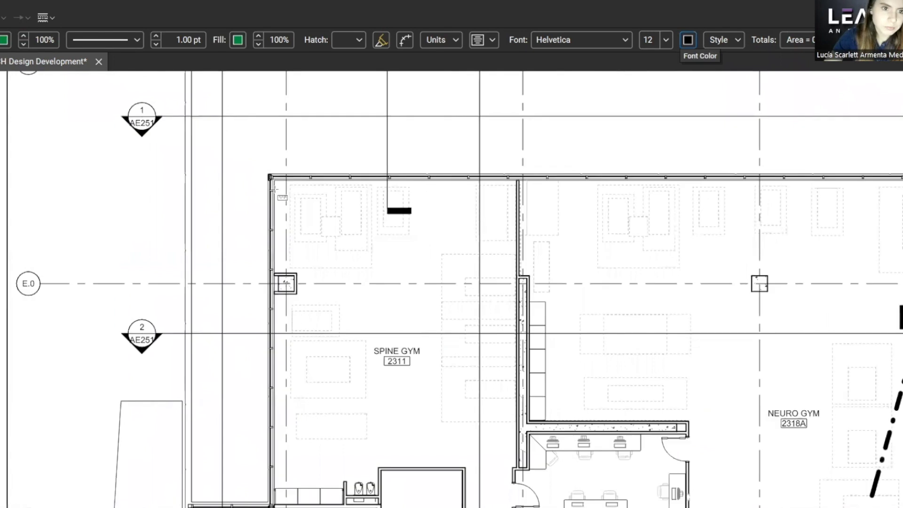
scroll(178, 167, down, 5)
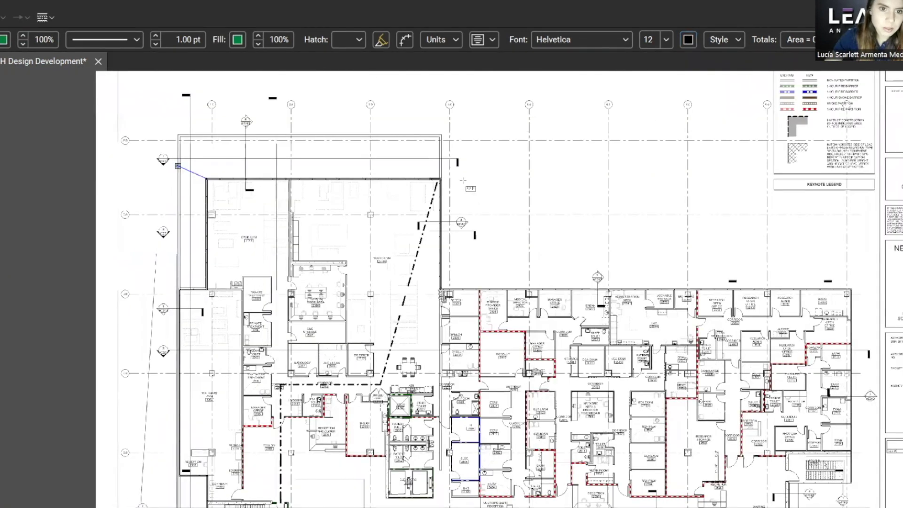
click(440, 178)
scroll(449, 177, down, 3)
scroll(426, 357, up, 4)
click(458, 431)
click(182, 430)
click(182, 359)
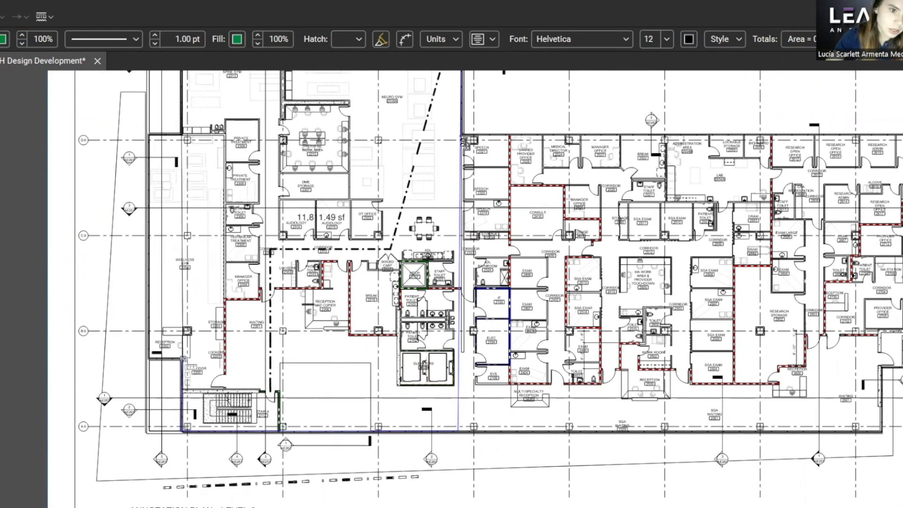
click(149, 358)
scroll(262, 349, down, 2)
scroll(260, 349, down, 1)
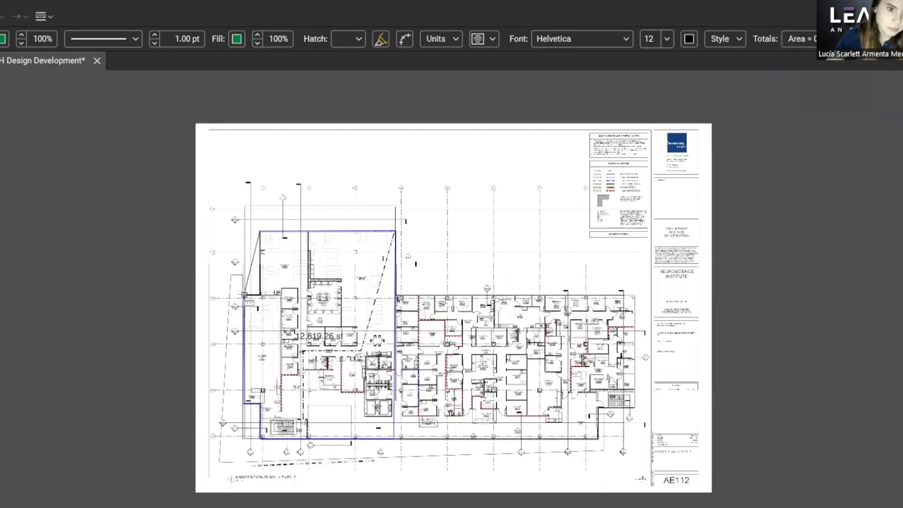
scroll(249, 301, up, 3)
scroll(250, 300, up, 1)
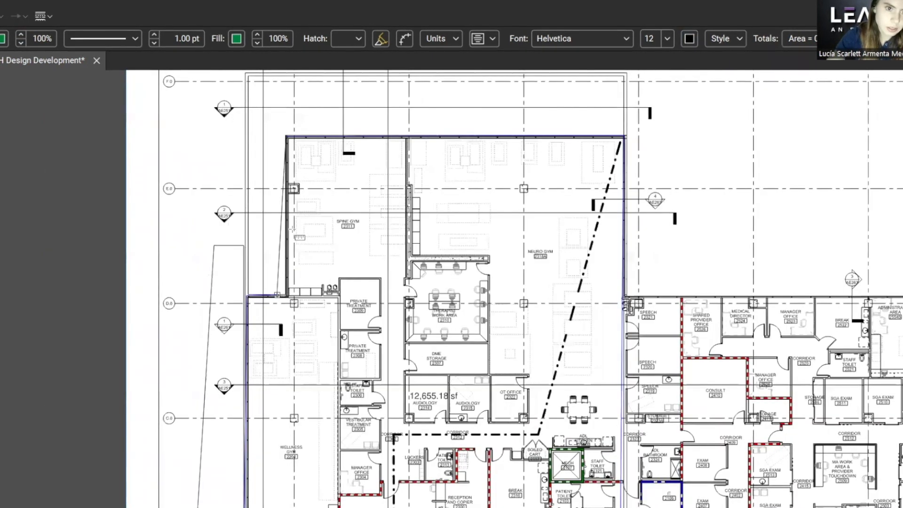
click(287, 136)
scroll(376, 141, down, 2)
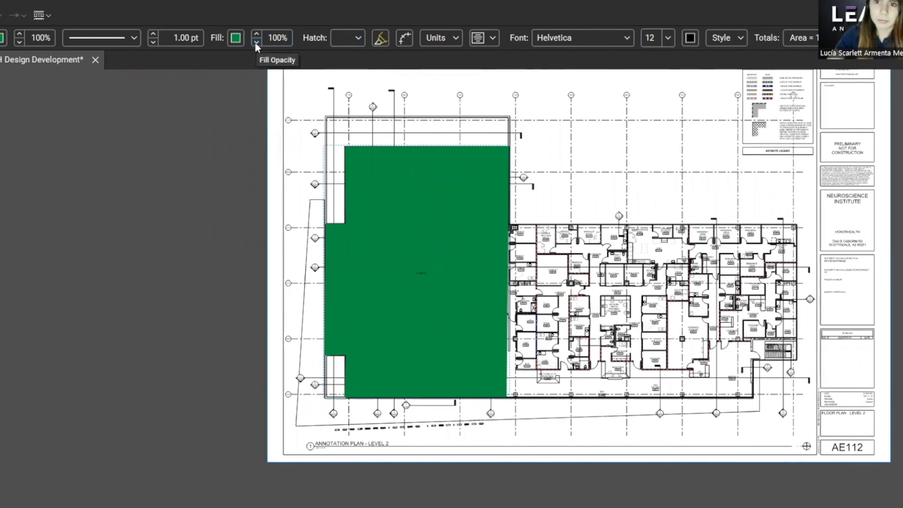
Lower the west wing area's fill opacity to 40%
click(256, 43)
click(255, 43)
click(256, 43)
click(255, 42)
click(255, 42)
click(256, 42)
click(255, 42)
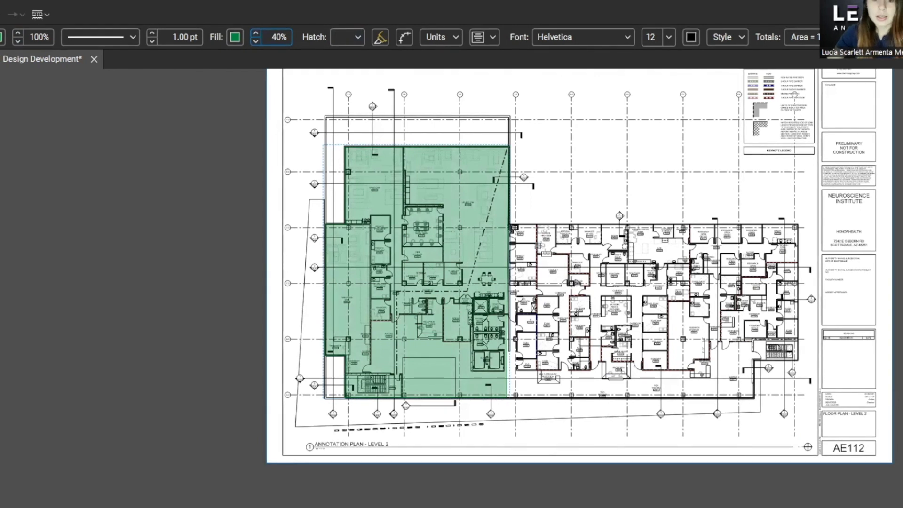
Enlarge the west wing's area label to font size 72
scroll(394, 254, up, 1)
scroll(394, 254, up, 3)
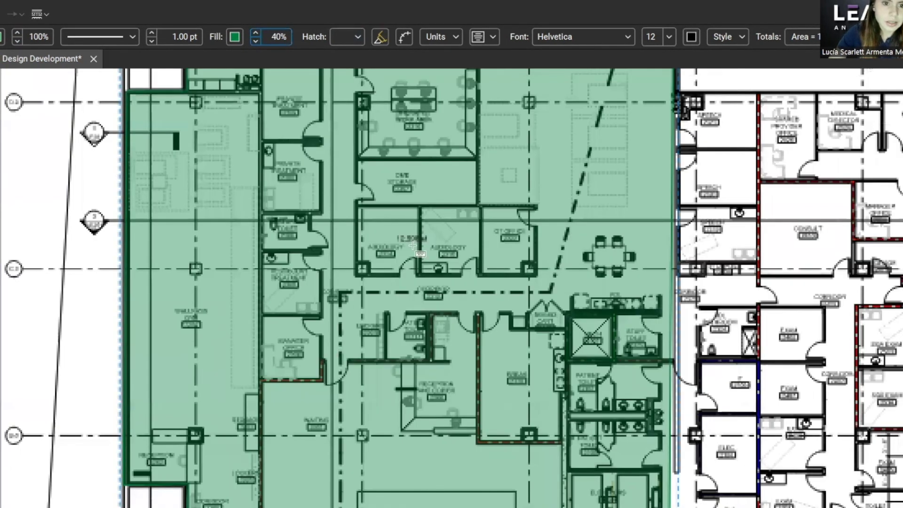
scroll(411, 233, up, 3)
click(668, 38)
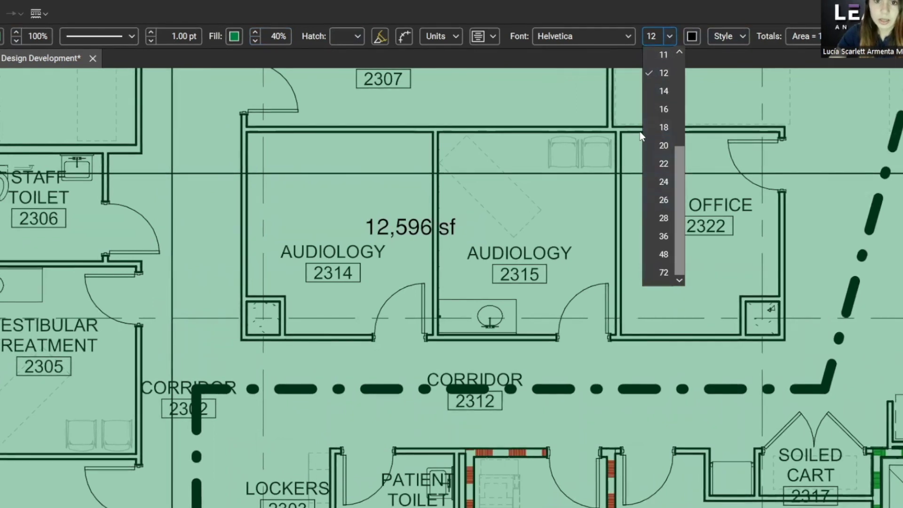
click(670, 36)
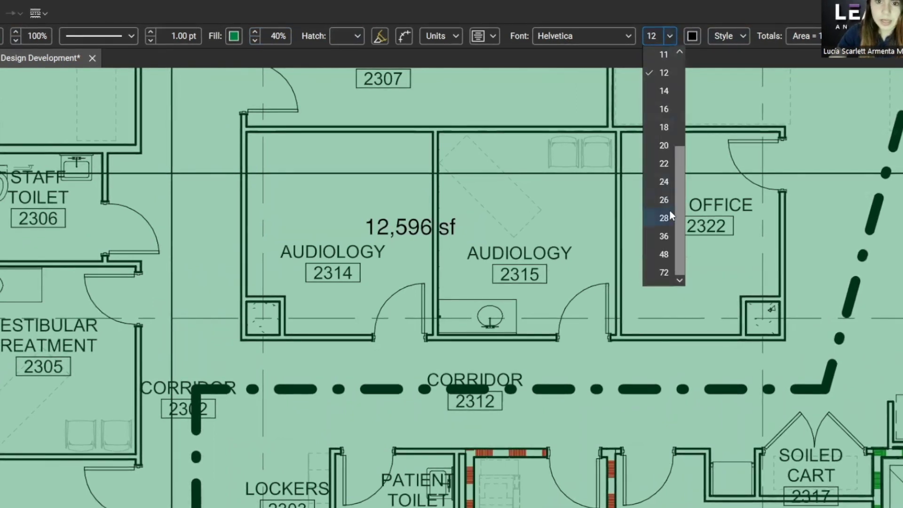
click(665, 272)
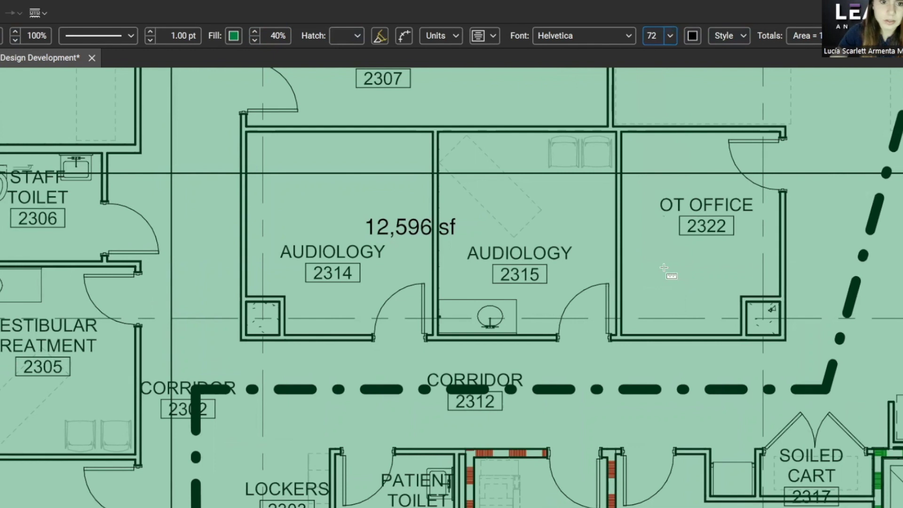
scroll(527, 266, down, 6)
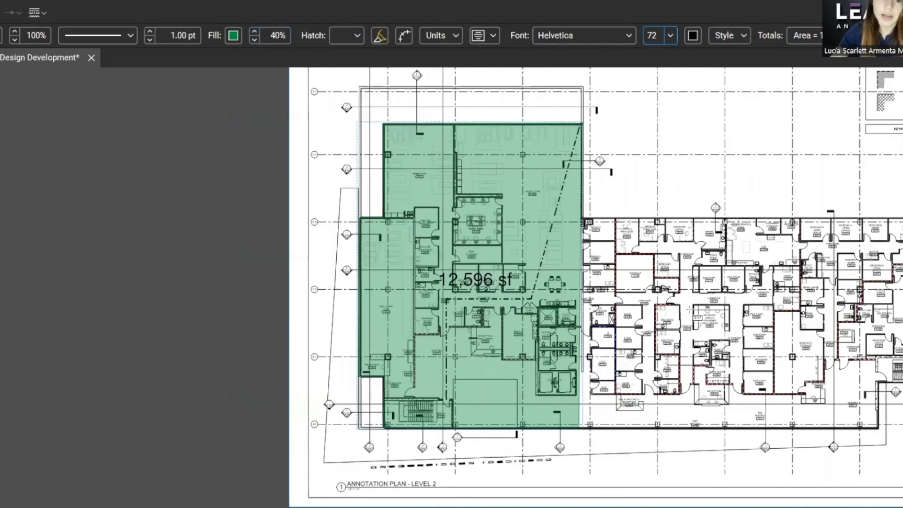
scroll(611, 281, down, 1)
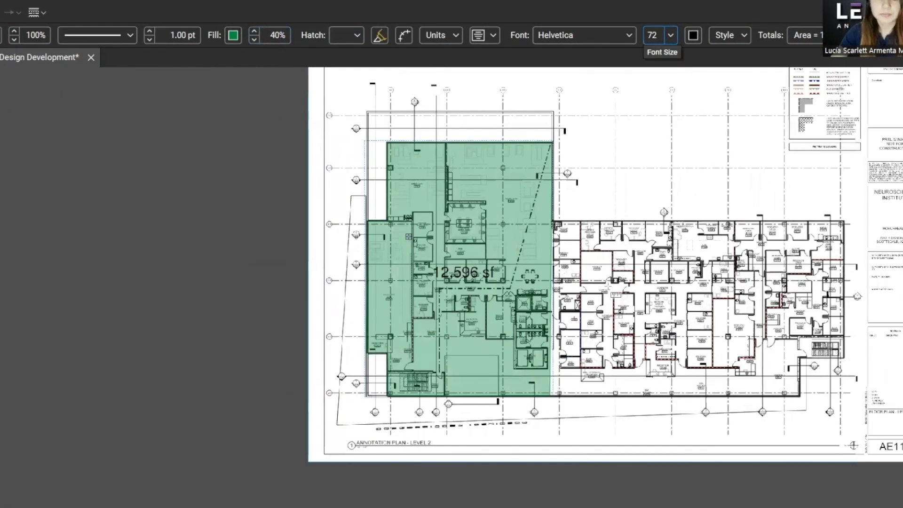
Trace a rectangular area measurement over the middle section of the plan, adjoining the green area's east edge
scroll(579, 249, up, 1)
scroll(737, 268, up, 1)
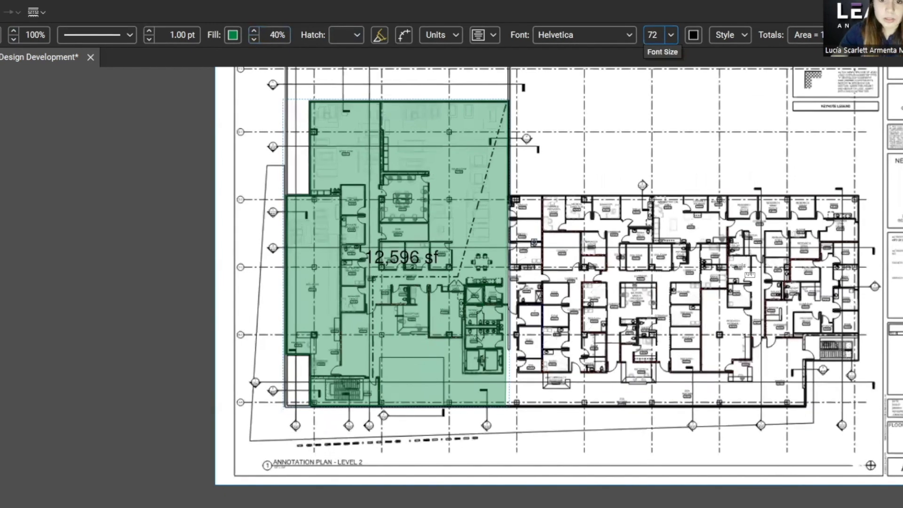
scroll(741, 266, down, 1)
scroll(472, 196, up, 1)
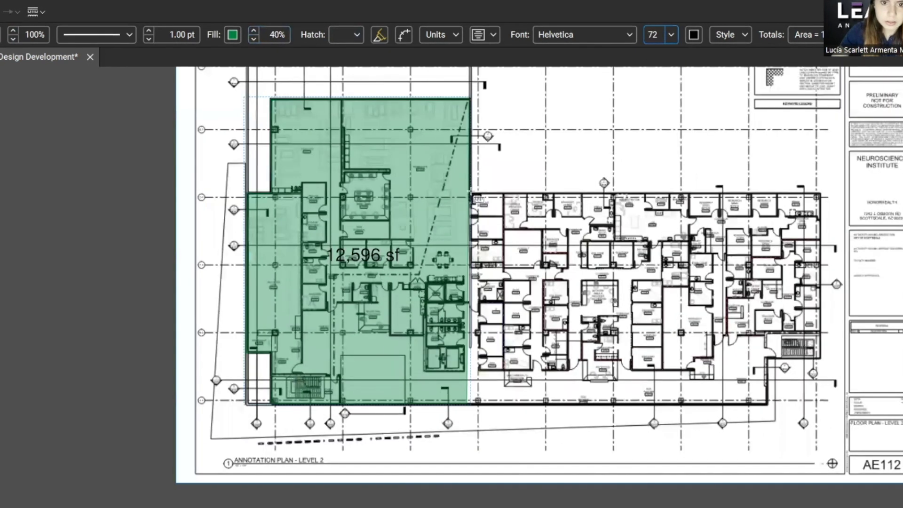
click(470, 192)
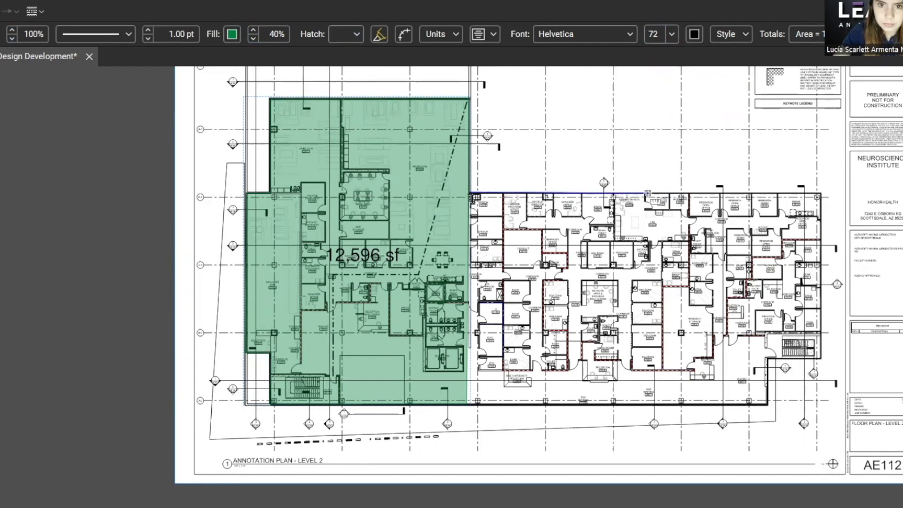
click(613, 193)
click(613, 404)
click(465, 403)
click(471, 194)
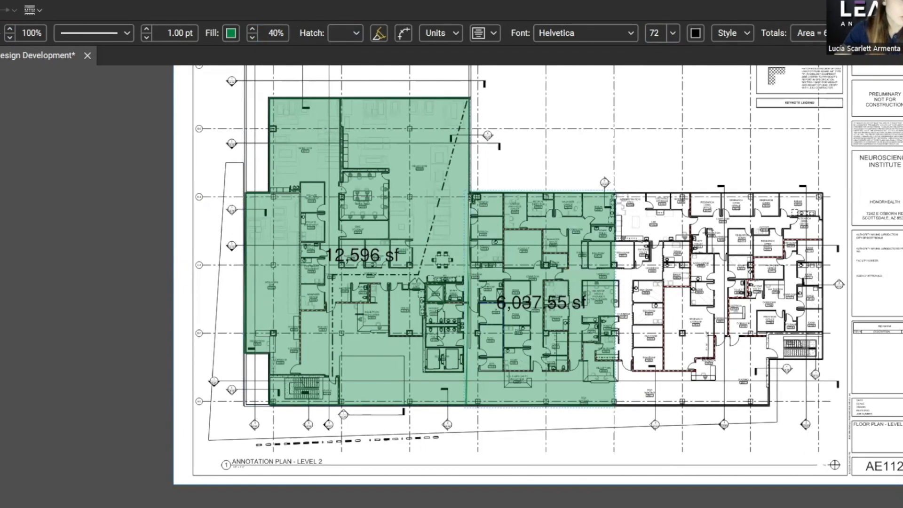
Change the middle area's line and fill colours to blue
click(2, 33)
click(47, 81)
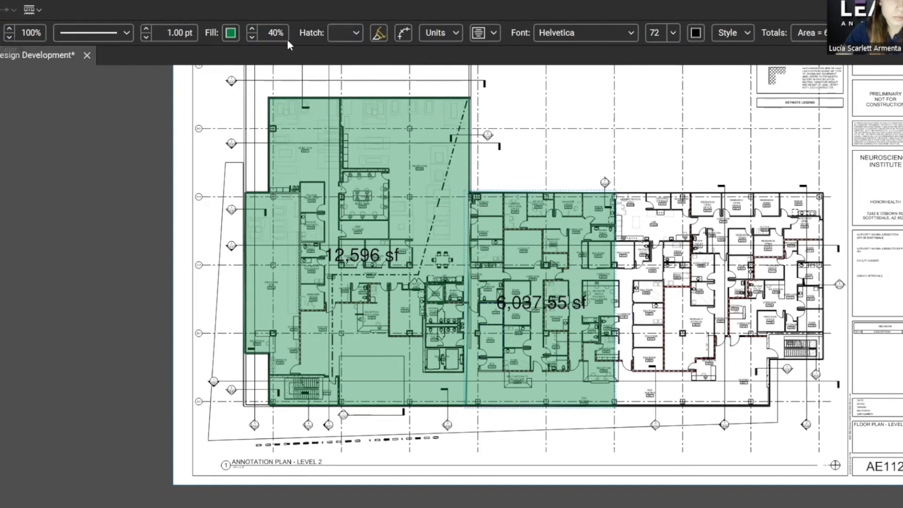
click(231, 32)
click(293, 78)
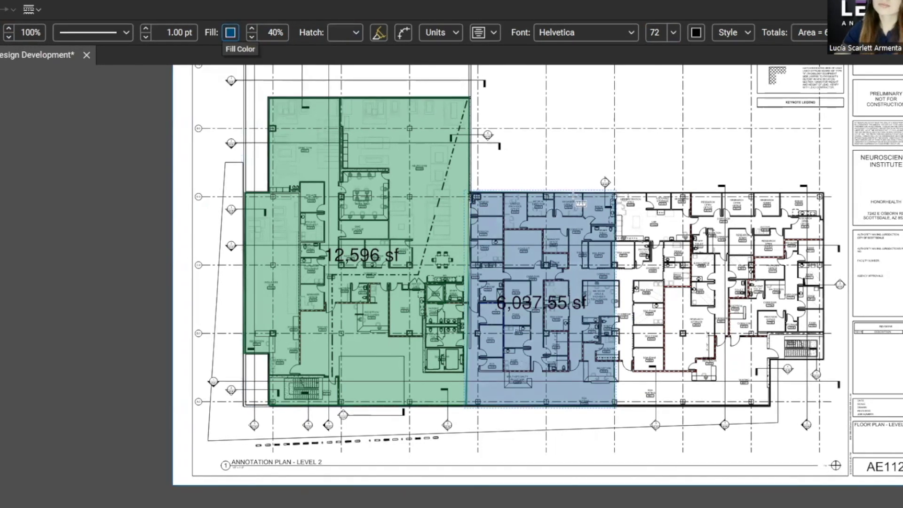
Trace an area measurement around the remaining east section, following the stepped outer wall beside the stairwell
scroll(368, 237, down, 1)
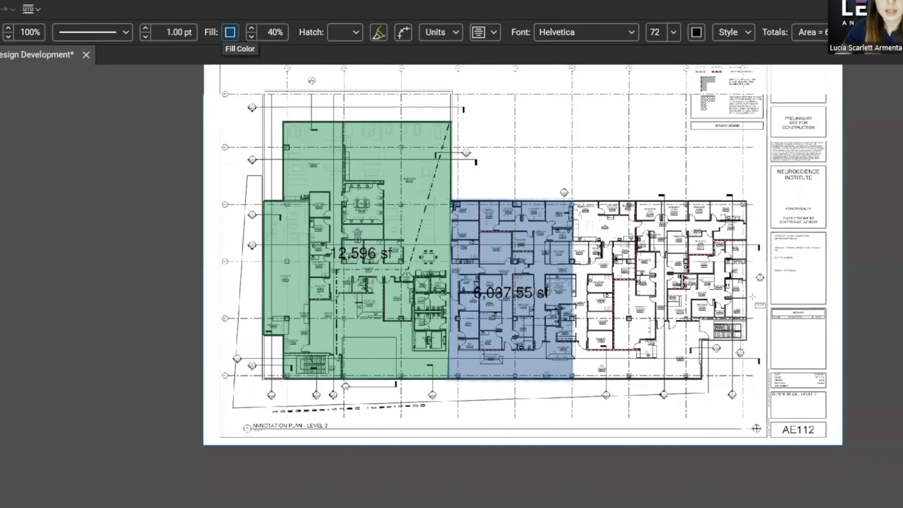
scroll(757, 291, up, 1)
scroll(553, 244, up, 1)
click(532, 169)
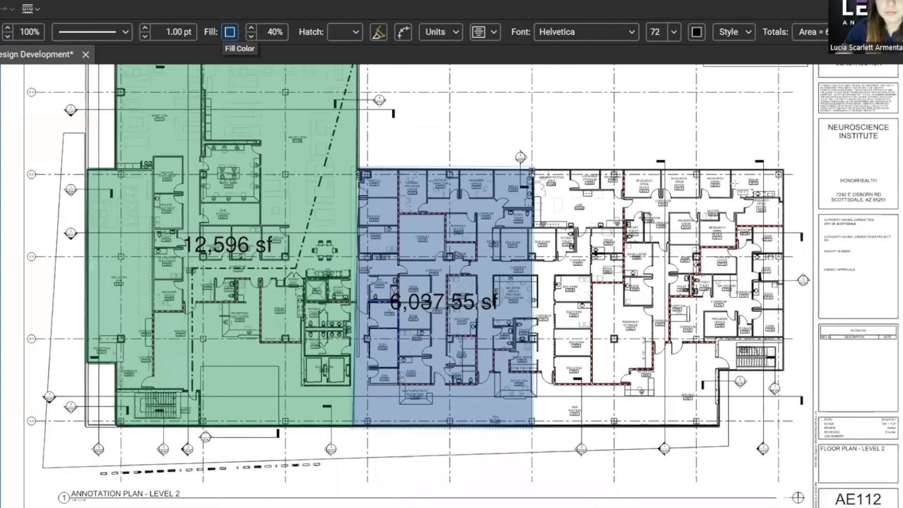
click(783, 169)
click(783, 370)
click(719, 369)
click(719, 425)
click(531, 425)
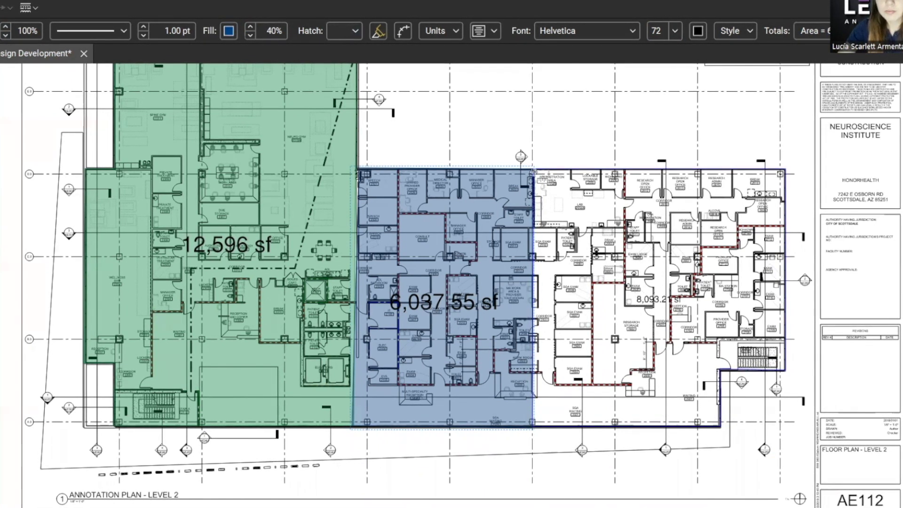
click(533, 170)
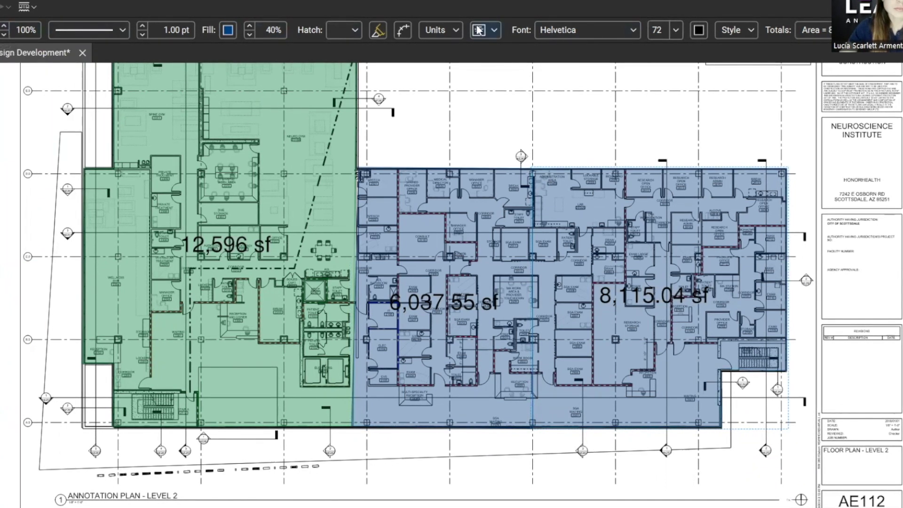
Change the east area's fill colour to a lighter blue
click(228, 31)
click(303, 61)
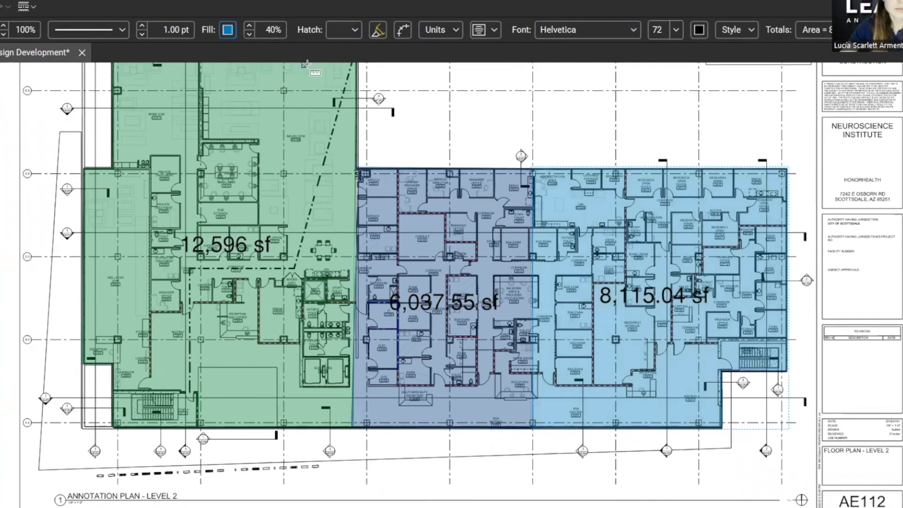
scroll(635, 301, down, 3)
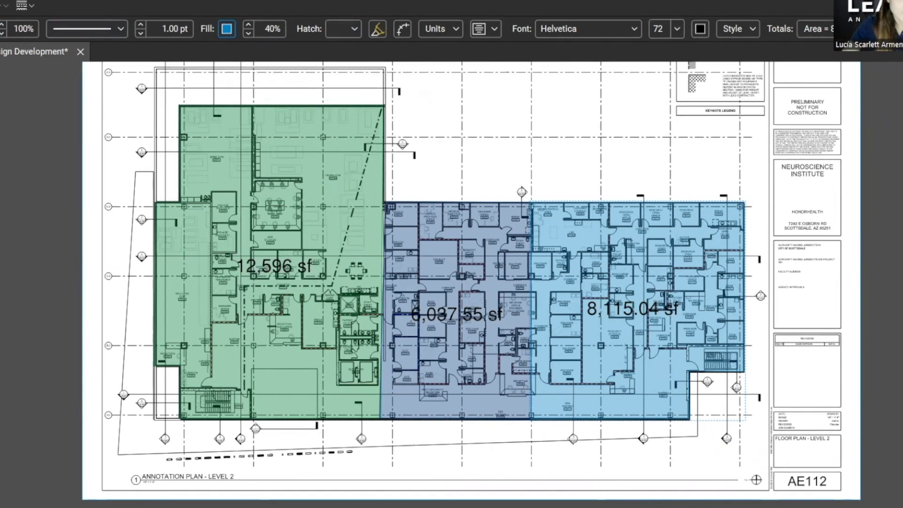
Add a text box reading "ZONE 1" below the area label in the green wing
click(183, 0)
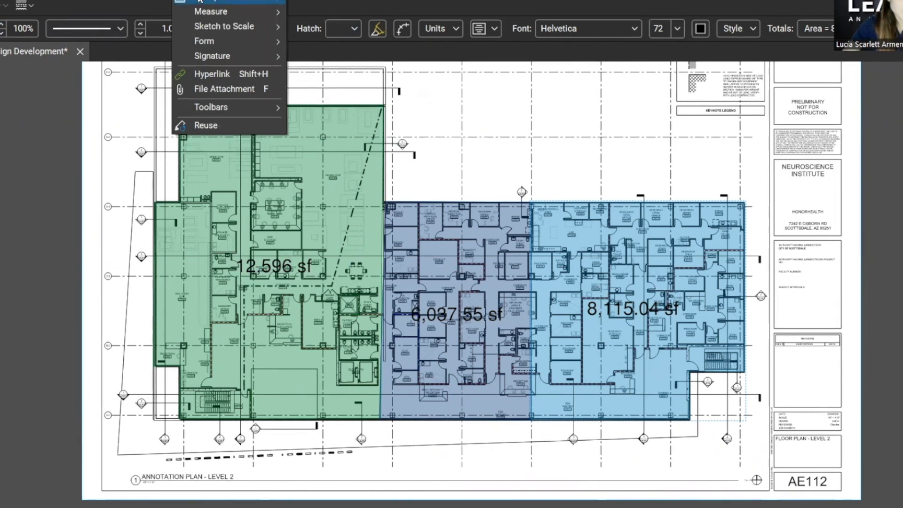
mouse_move(233, 2)
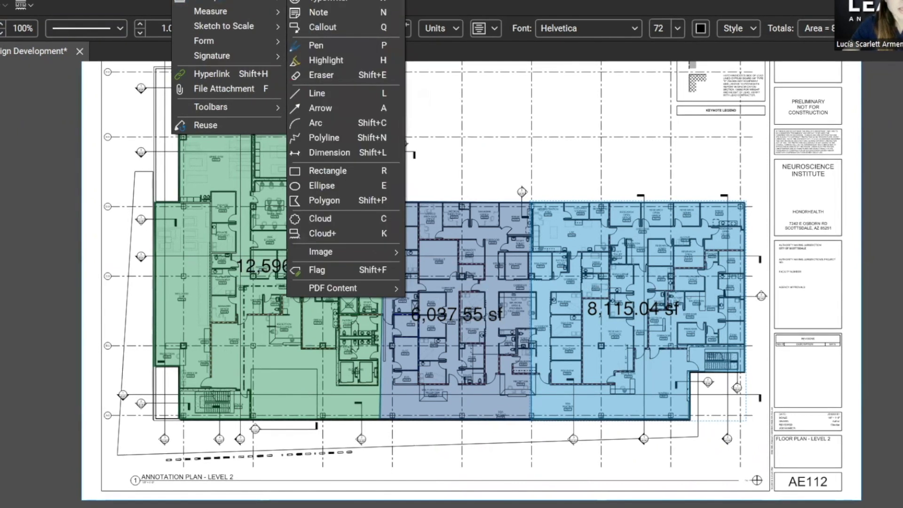
click(321, 0)
drag(229, 302, 300, 319)
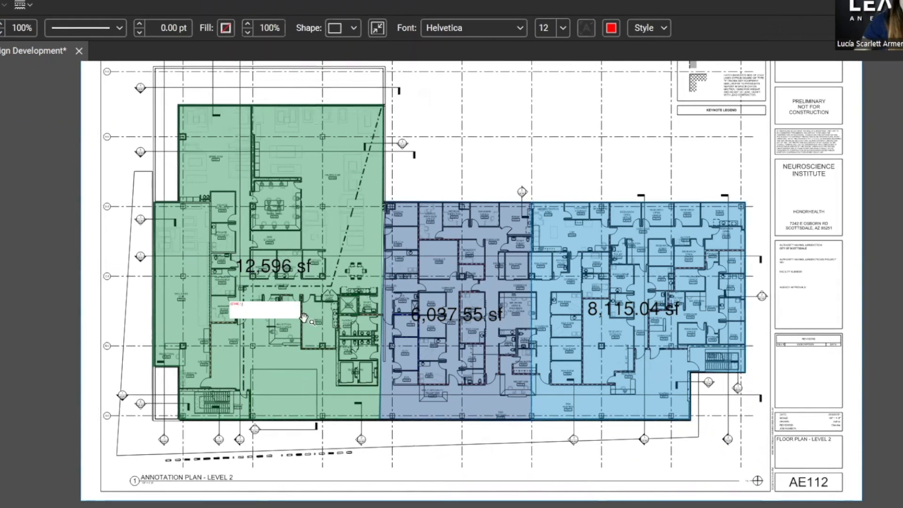
Format the ZONE 1 text with font size 40 and black font colour
click(551, 27)
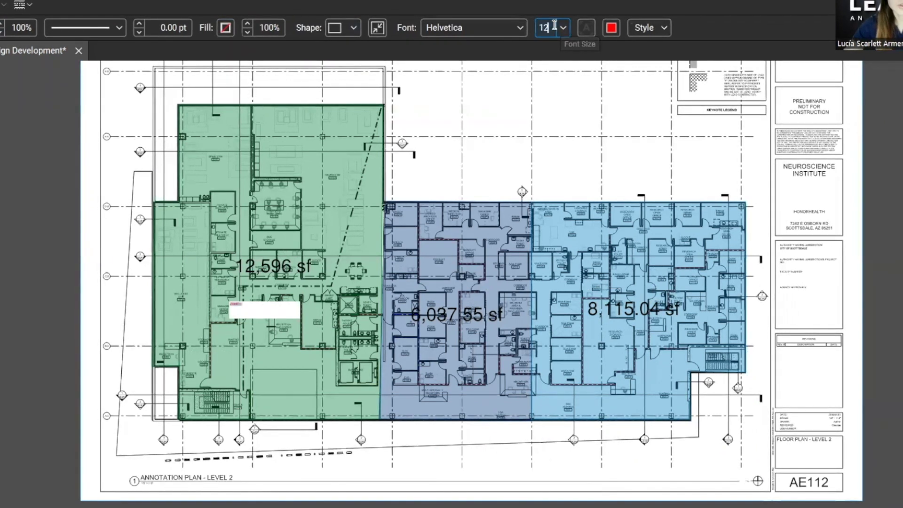
key(BackSpace)
key(BackSpace)
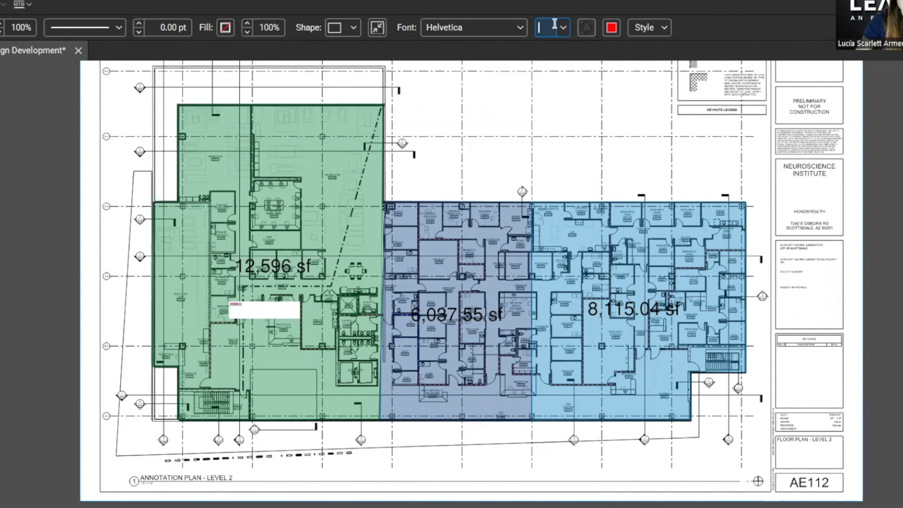
text(40)
key(Return)
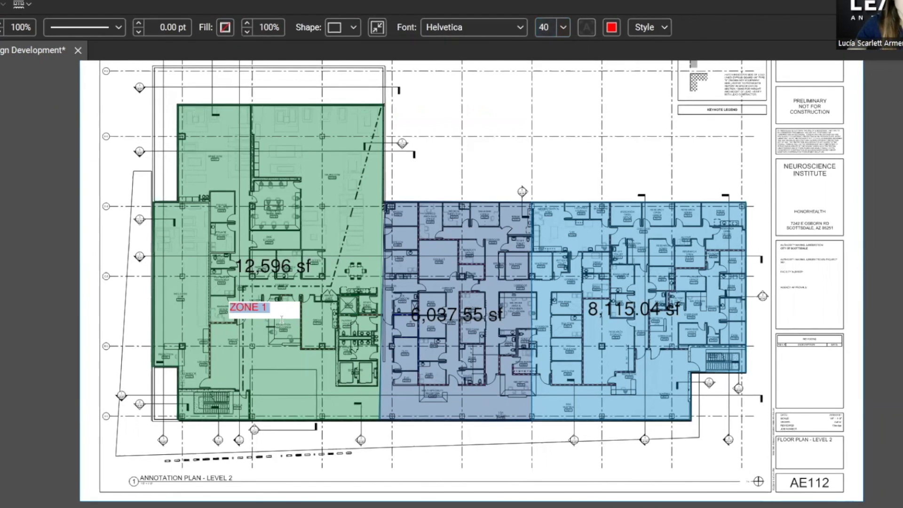
click(611, 29)
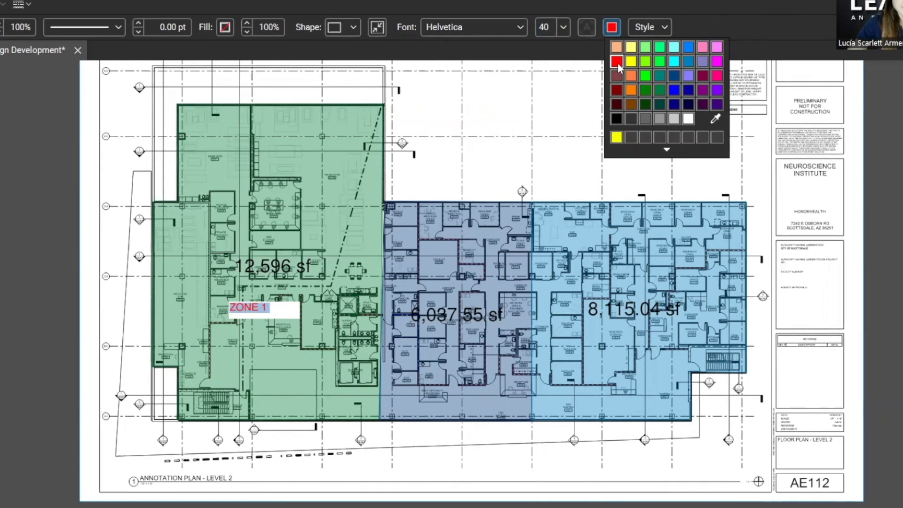
click(616, 119)
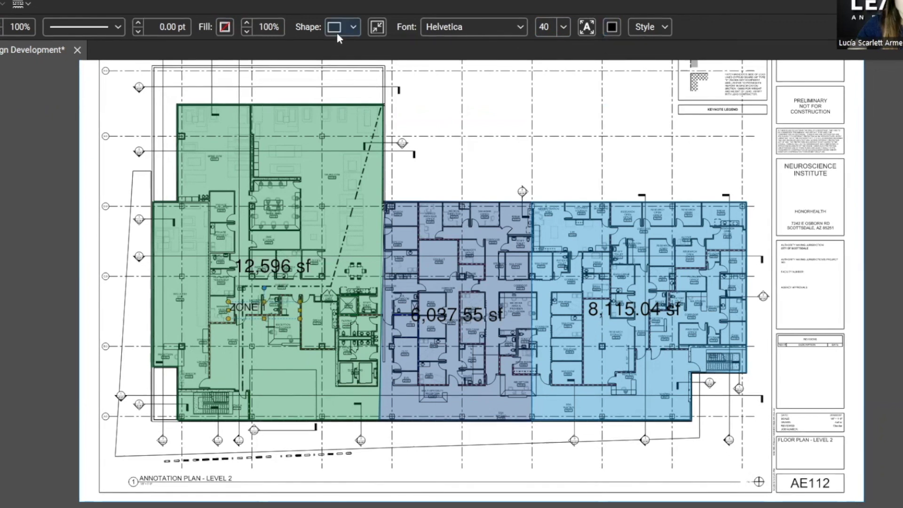
Fill the ZONE 1 text box with white and fit it neatly below the green wing's area label
click(224, 27)
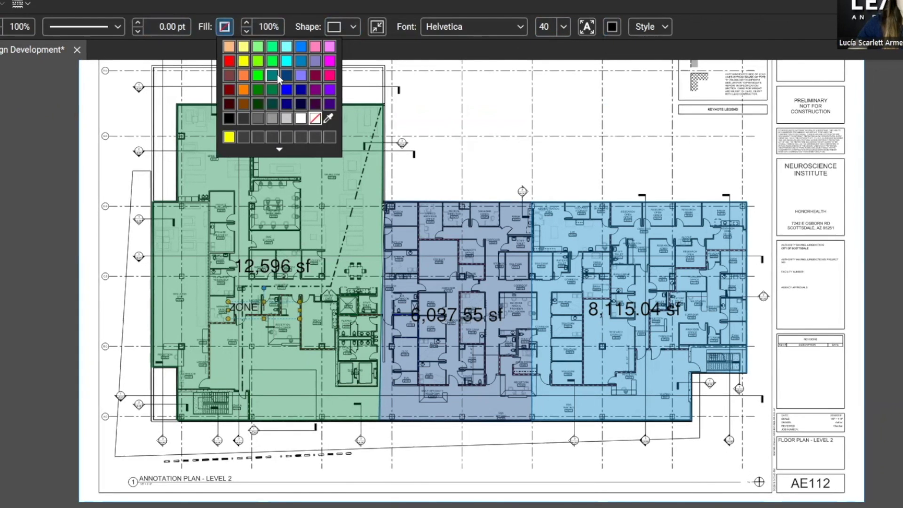
click(301, 118)
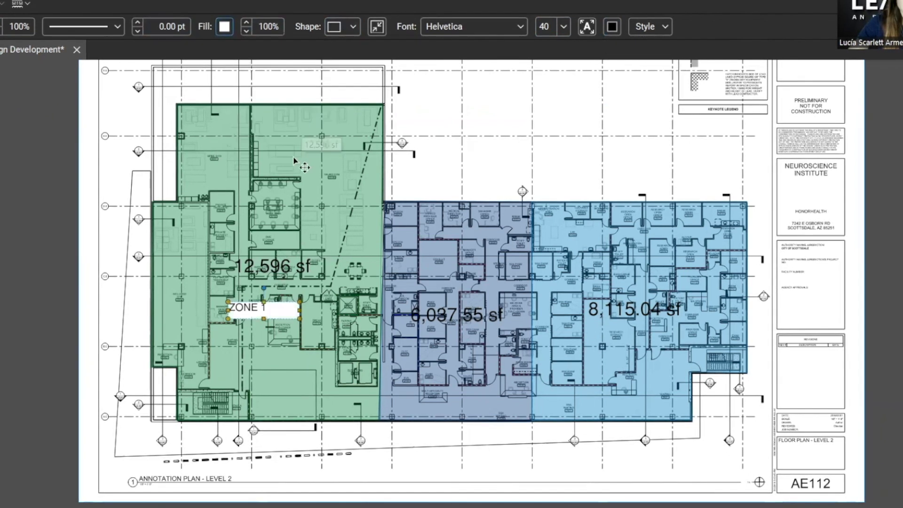
drag(277, 317, 417, 300)
Duplicate the ZONE 1 label below the middle section's area label and change its text to "ZONE 2"
drag(338, 306, 452, 335)
double_click(467, 337)
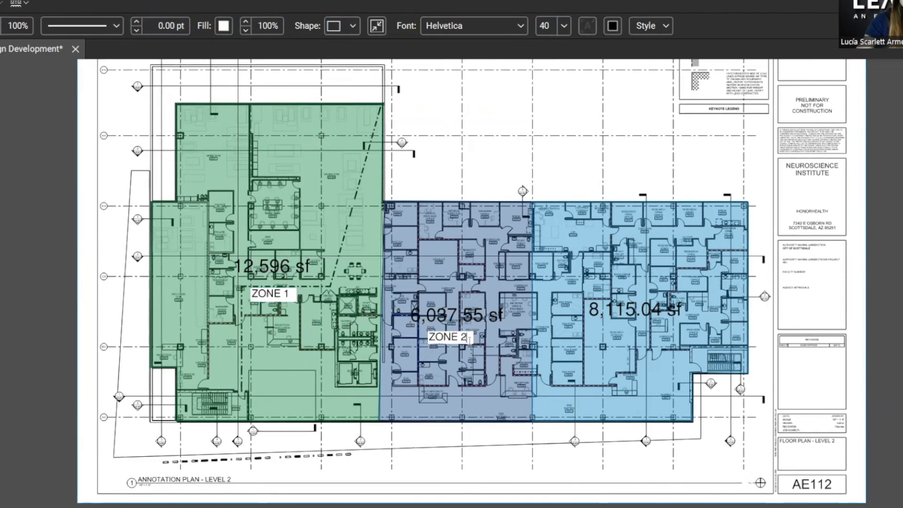
Copy the ZONE 2 label below the east section's area label and change its text to "ZONE 3"
click(456, 342)
key(ctrl+v)
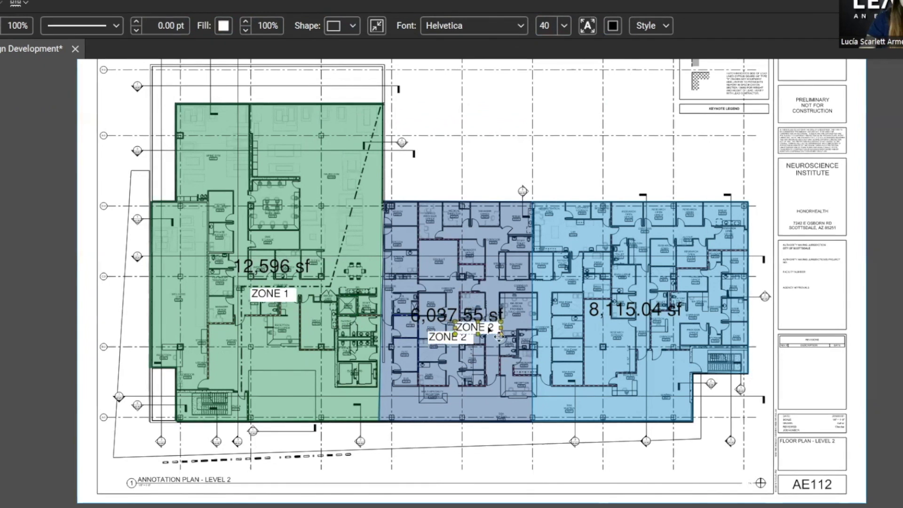
drag(464, 328, 621, 344)
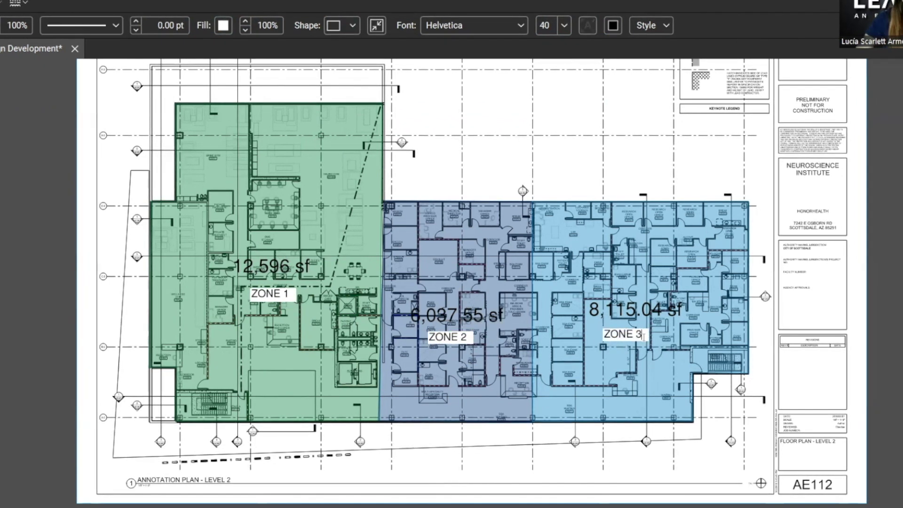
click(279, 268)
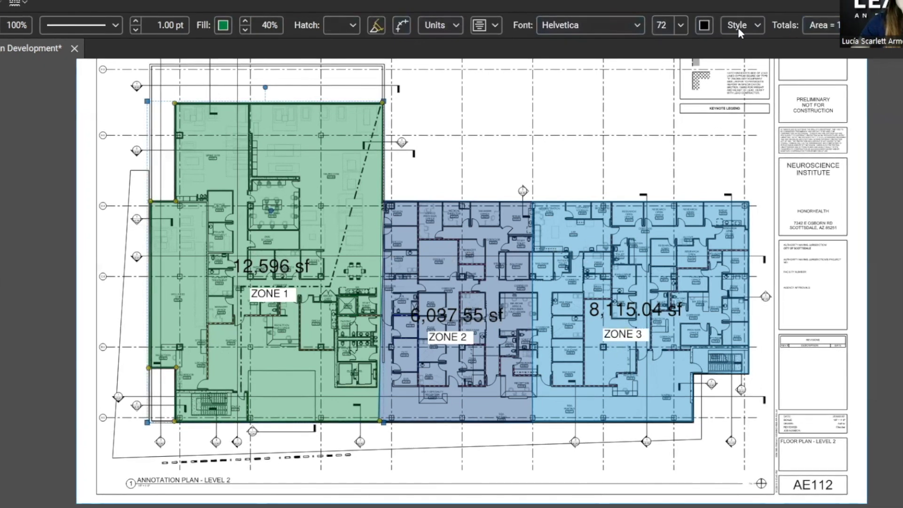
click(697, 27)
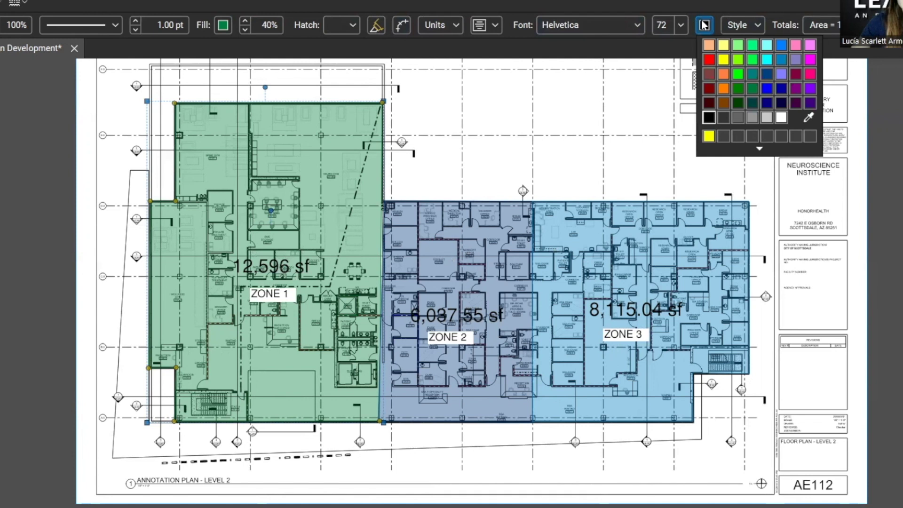
click(264, 282)
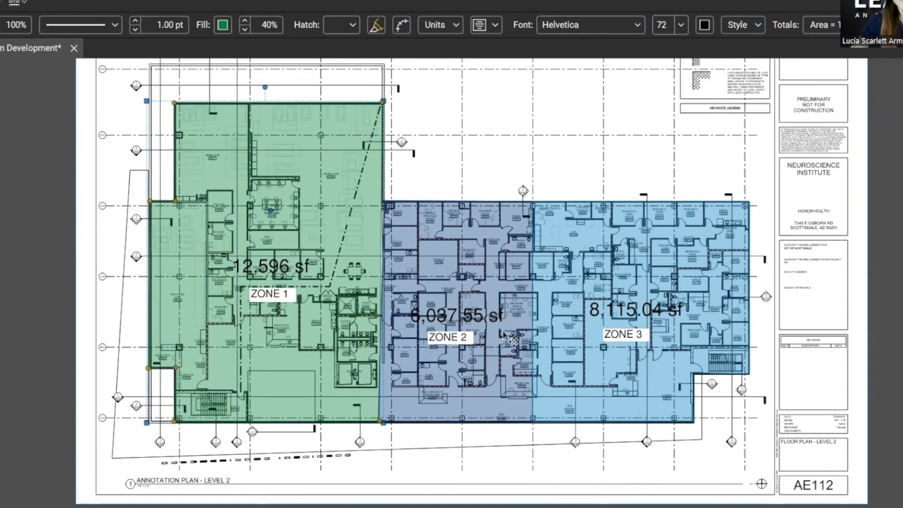
Add "12,596 sf" to the ZONE 1 text box, separated from the zone name by a blank line
scroll(244, 331, up, 1)
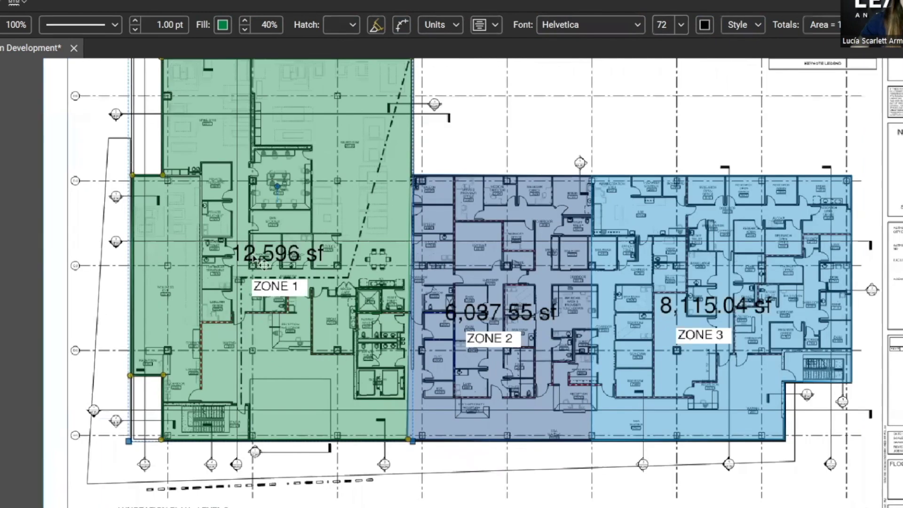
scroll(264, 265, up, 3)
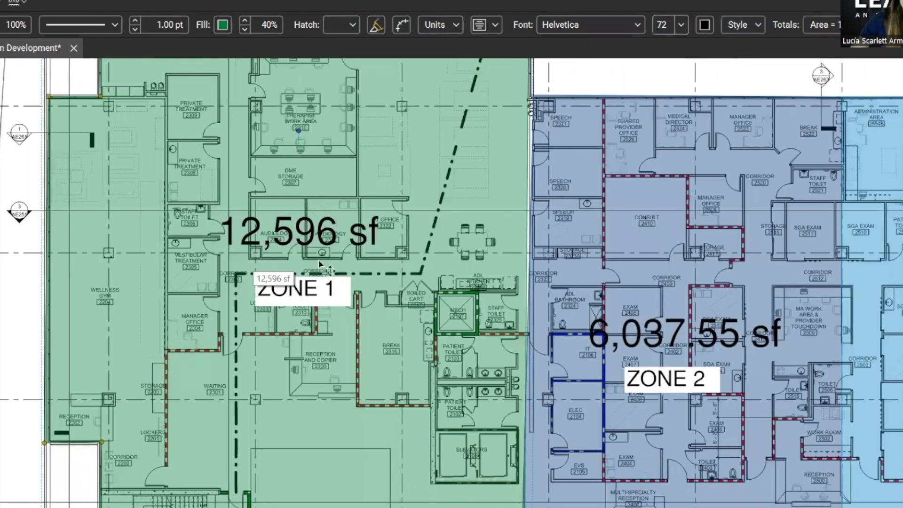
double_click(329, 288)
key(Return)
key(Return)
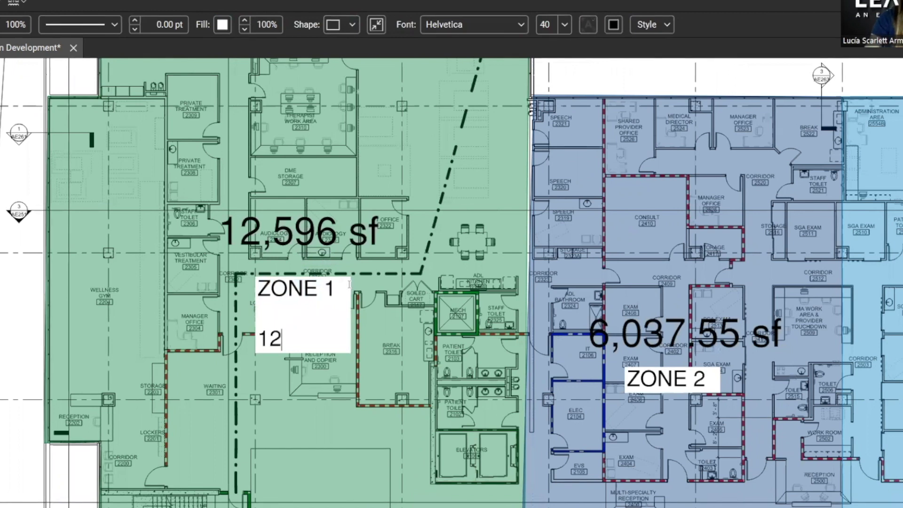
text(12,596 SF)
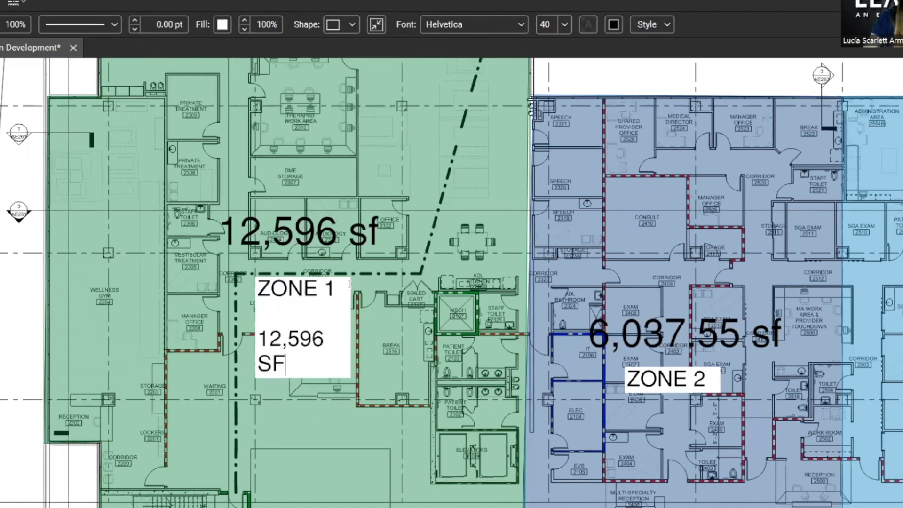
key(BackSpace)
key(BackSpace)
text(sf)
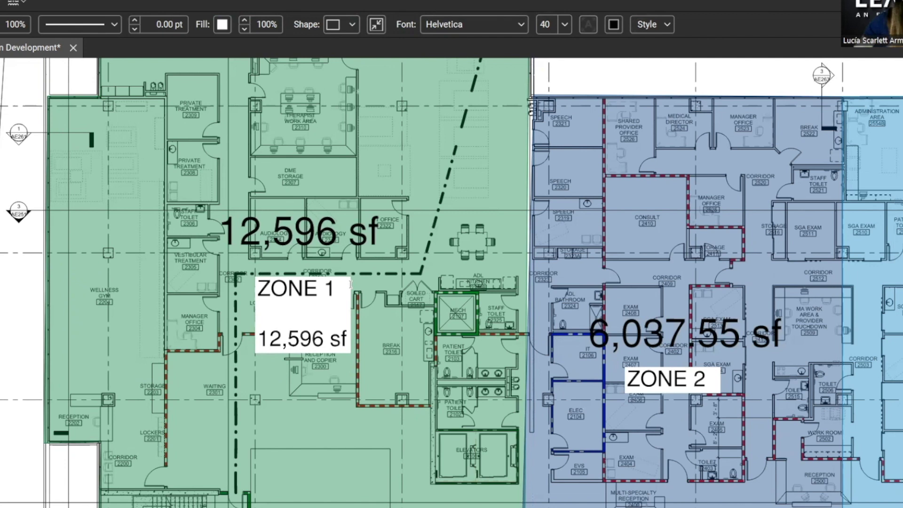
Hide the area value in the green wing measurement's caption
click(313, 235)
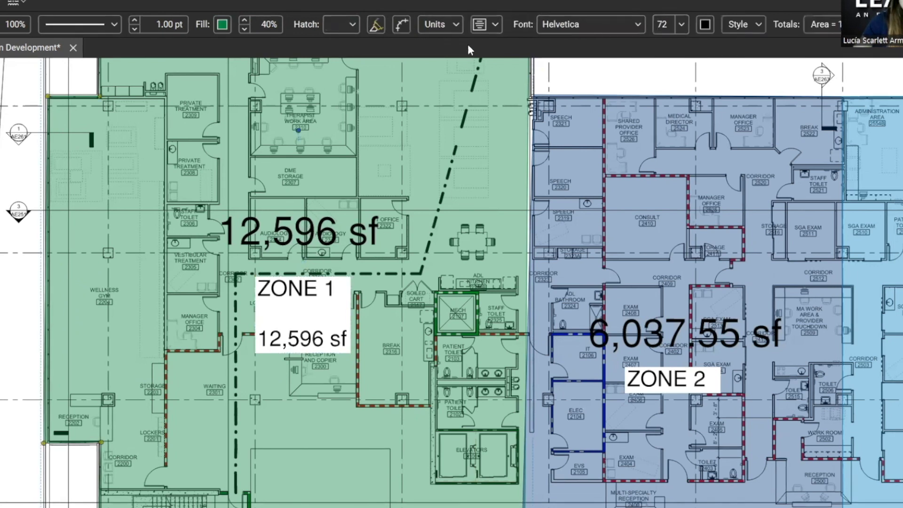
click(492, 25)
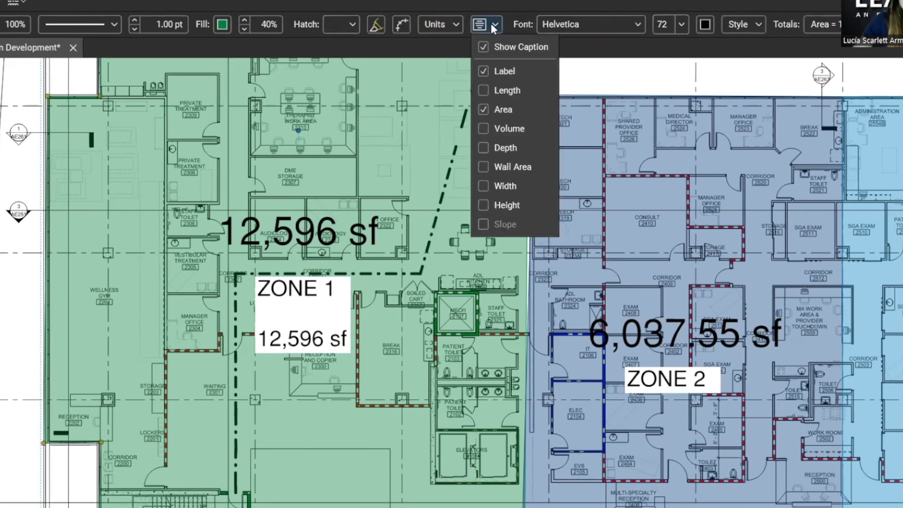
click(483, 109)
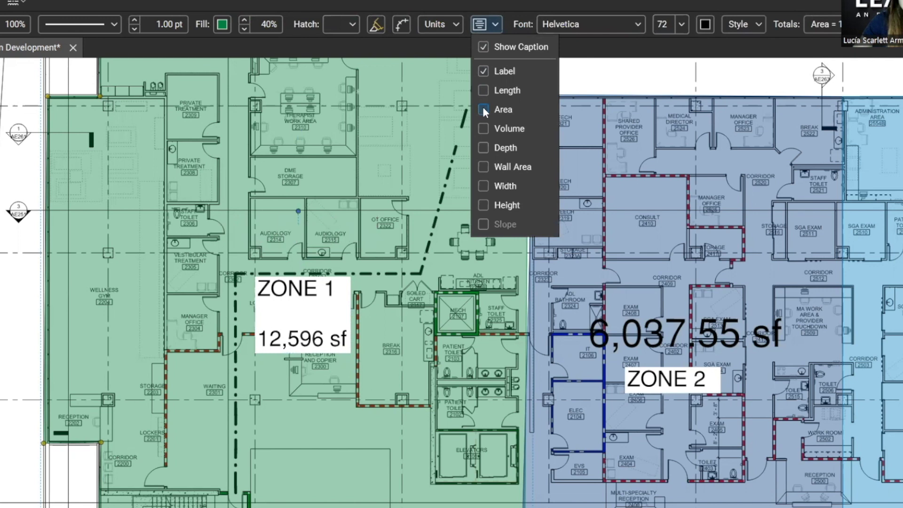
click(179, 249)
Select the light blue east area measurement above the ZONE 3 label
scroll(319, 234, down, 2)
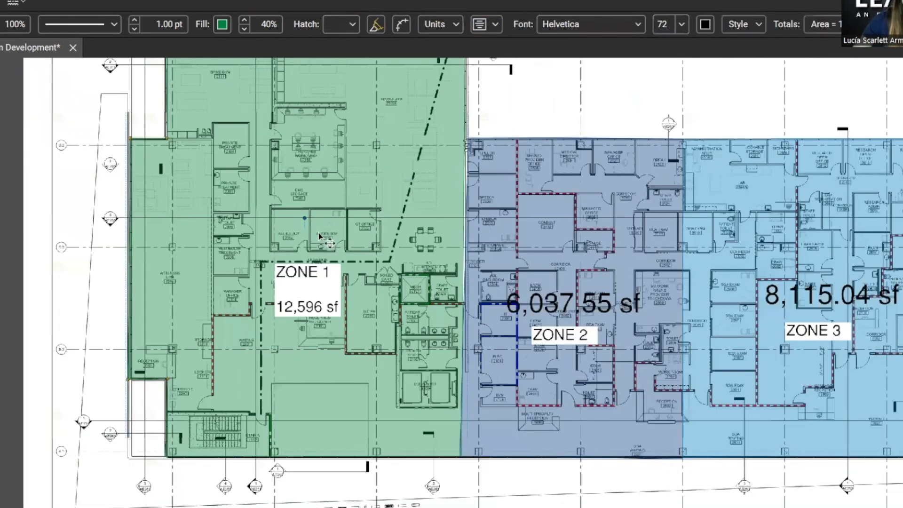
scroll(435, 365, down, 5)
scroll(431, 291, up, 4)
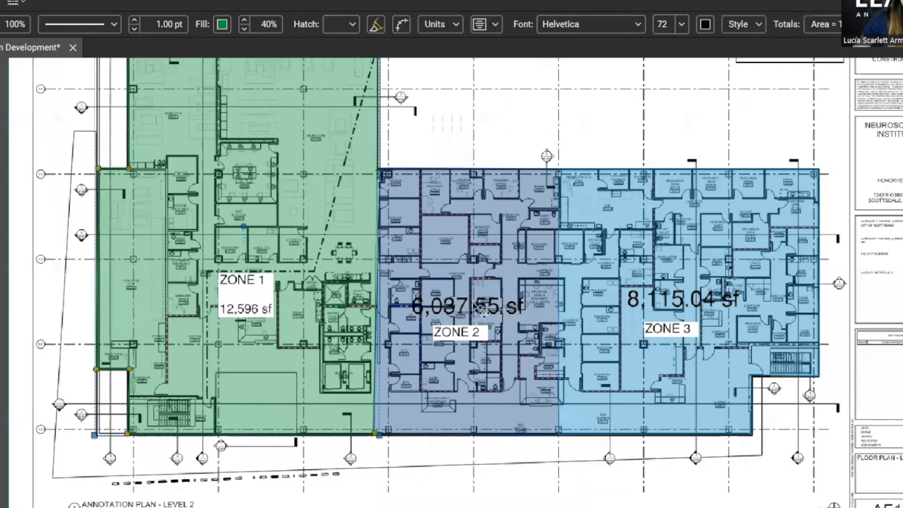
click(705, 301)
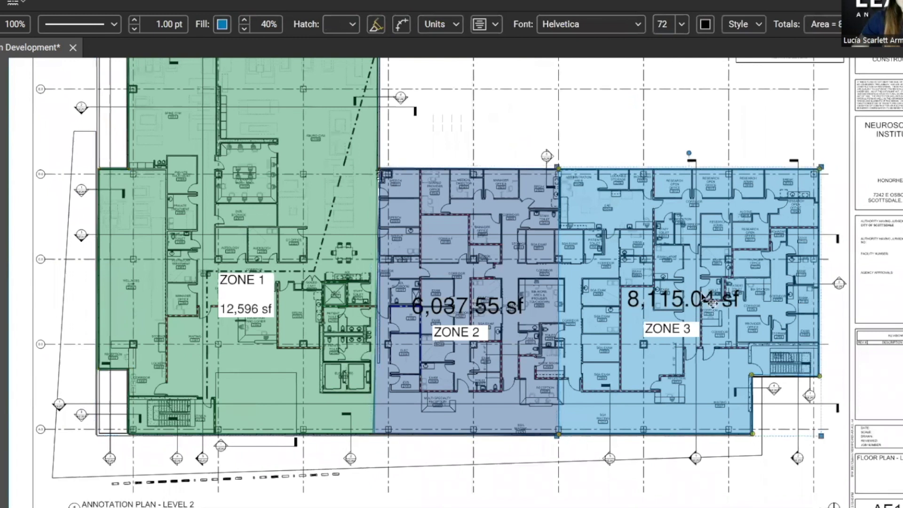